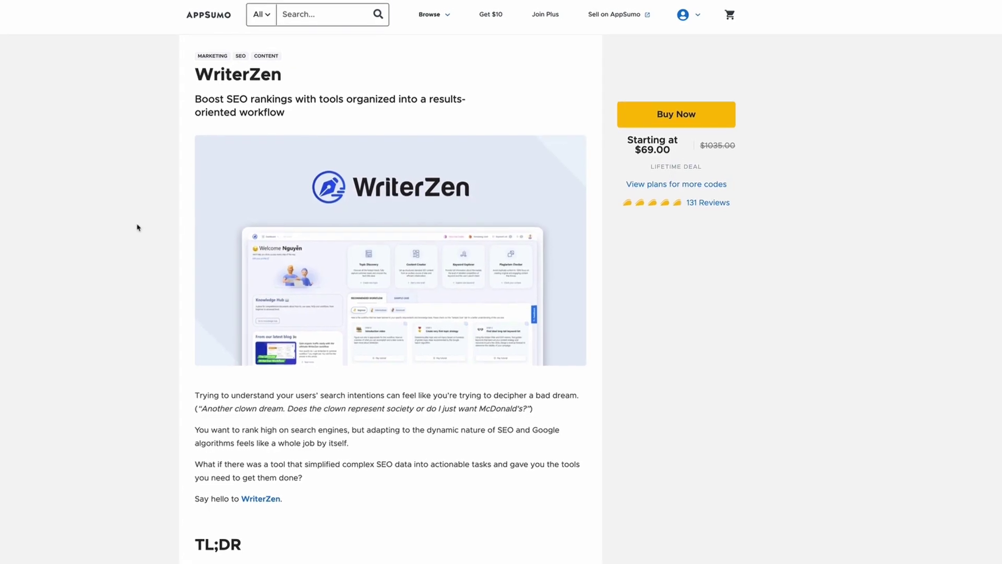
# Scroll down through the AppSumo WriterZen lifetime deal page.
pyautogui.scroll(-1, 137, 227)
pyautogui.scroll(-5, 137, 228)
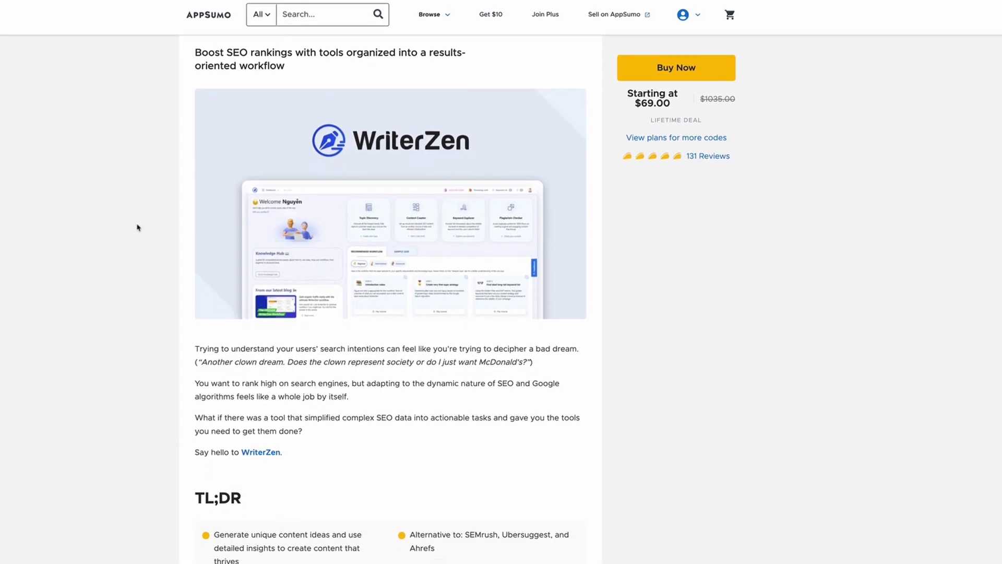
pyautogui.scroll(-5, 138, 232)
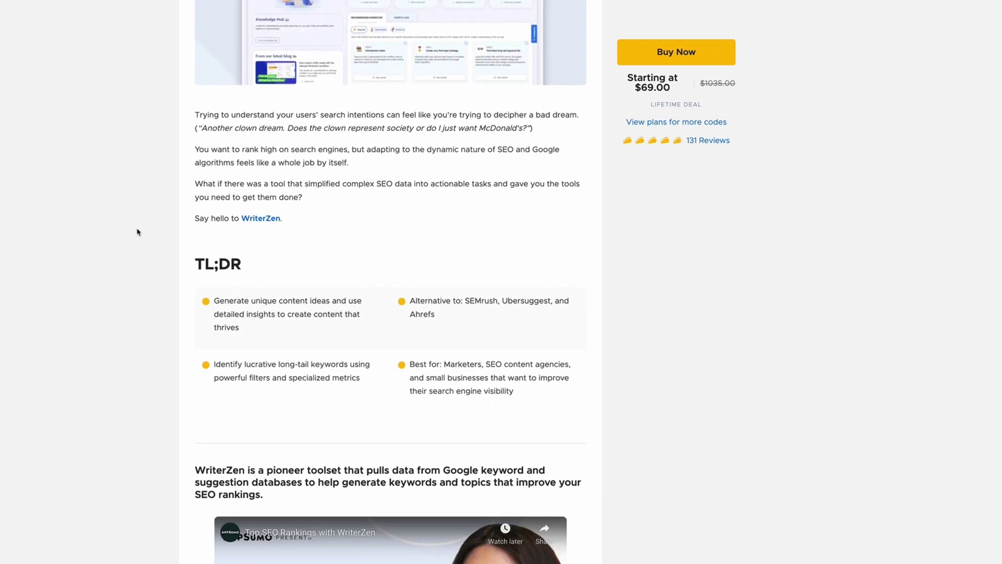
pyautogui.scroll(-6, 138, 231)
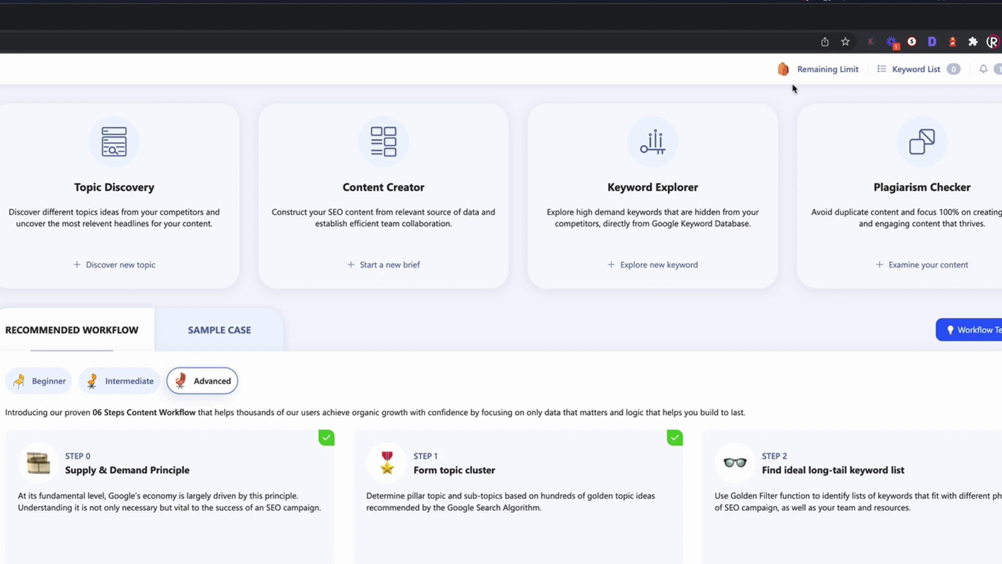
# Show the Remaining Limit overview of subscription limits and credit top-up balances.
pyautogui.click(807, 72)
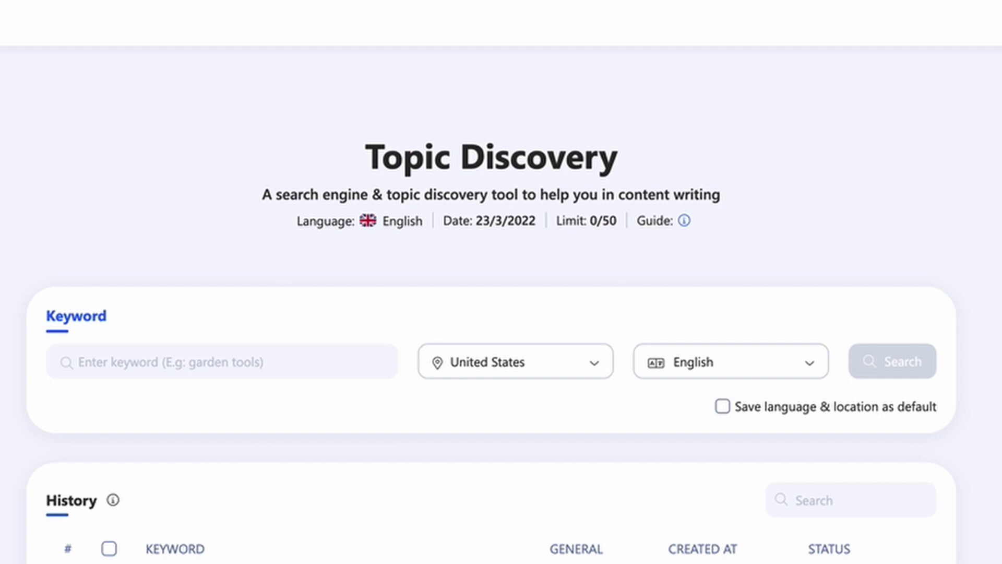
# Focus the Topic Discovery keyword field to research 'pet rabbits'.
pyautogui.click(145, 362)
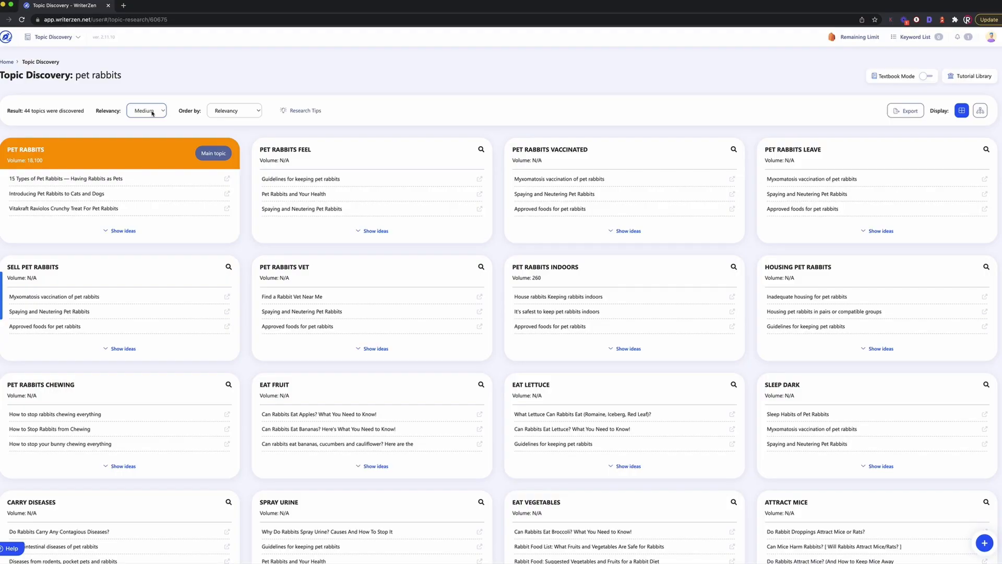
# Check the Relevancy choices and keep relevancy at Medium.
pyautogui.click(152, 114)
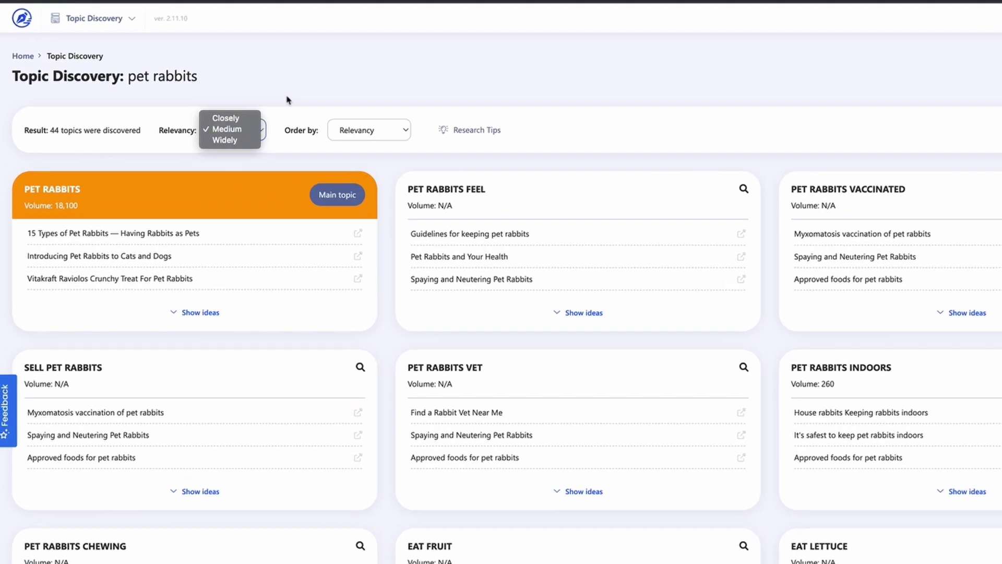
pyautogui.click(156, 110)
pyautogui.click(158, 112)
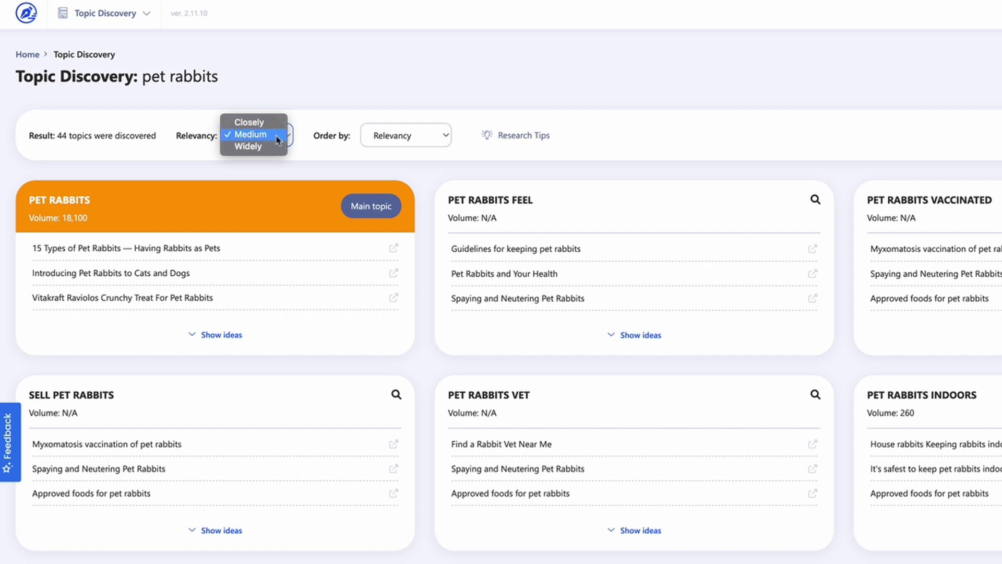
pyautogui.click(403, 133)
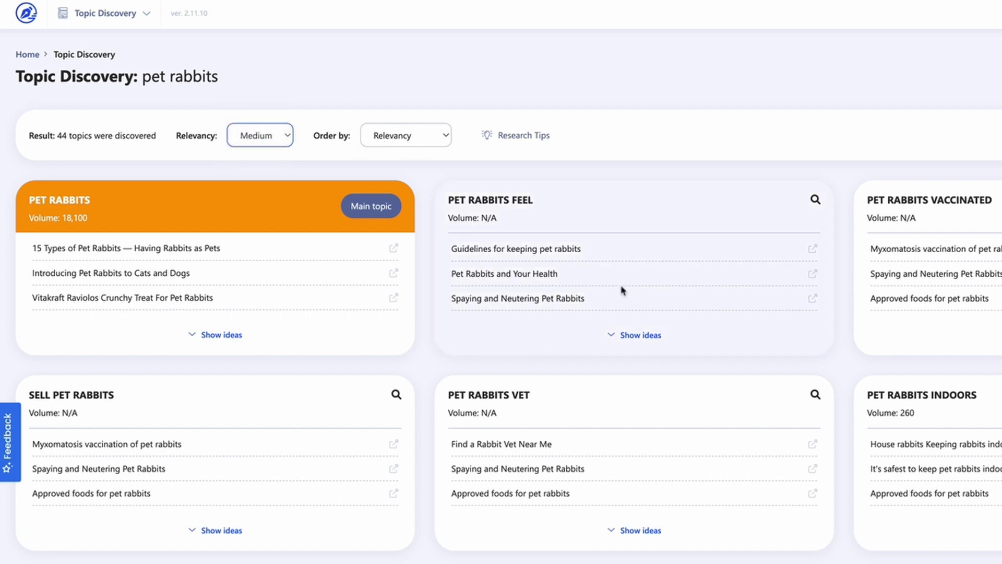
# Order the pet rabbits topic cards by Search Volume.
pyautogui.click(406, 135)
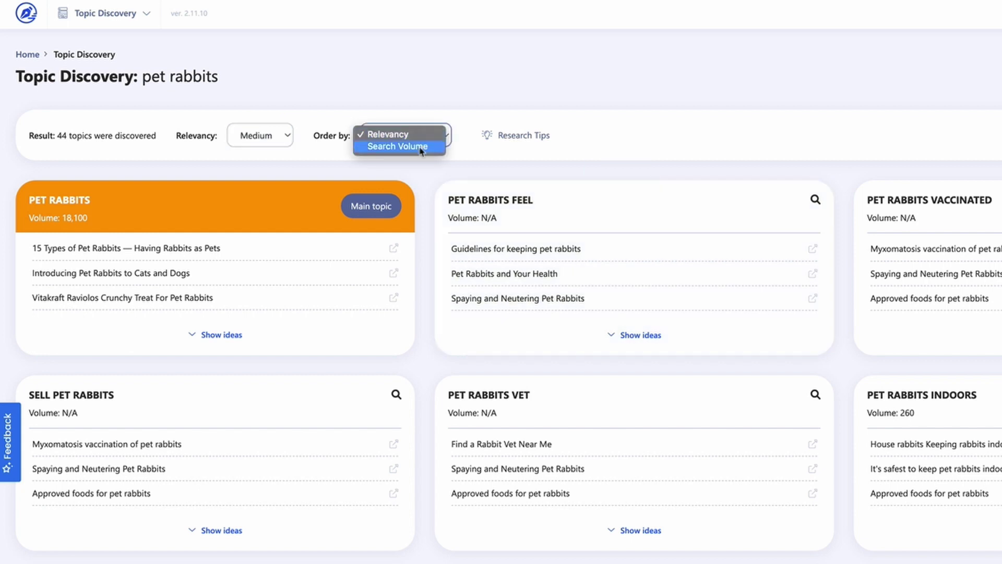
pyautogui.click(446, 104)
pyautogui.click(418, 139)
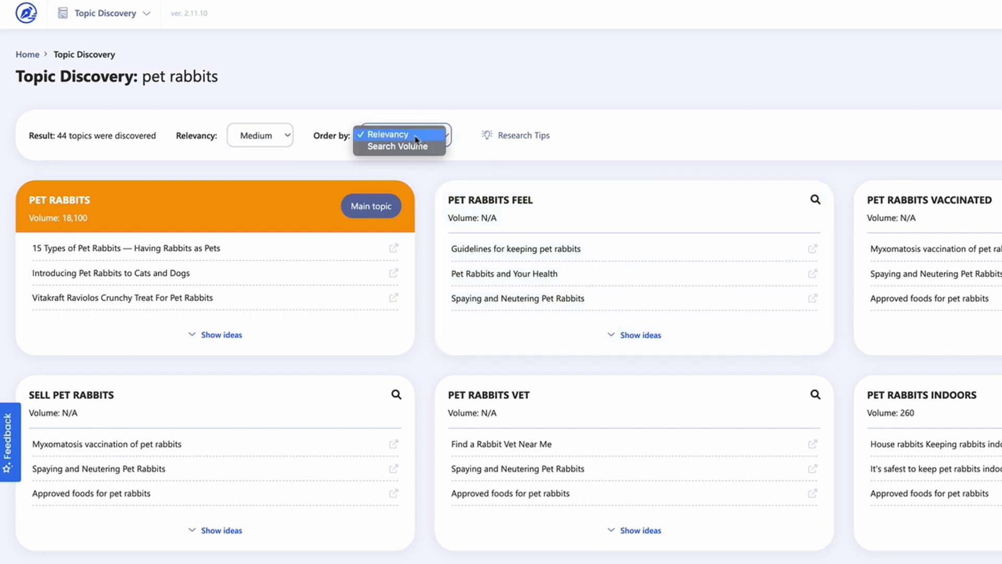
pyautogui.click(412, 147)
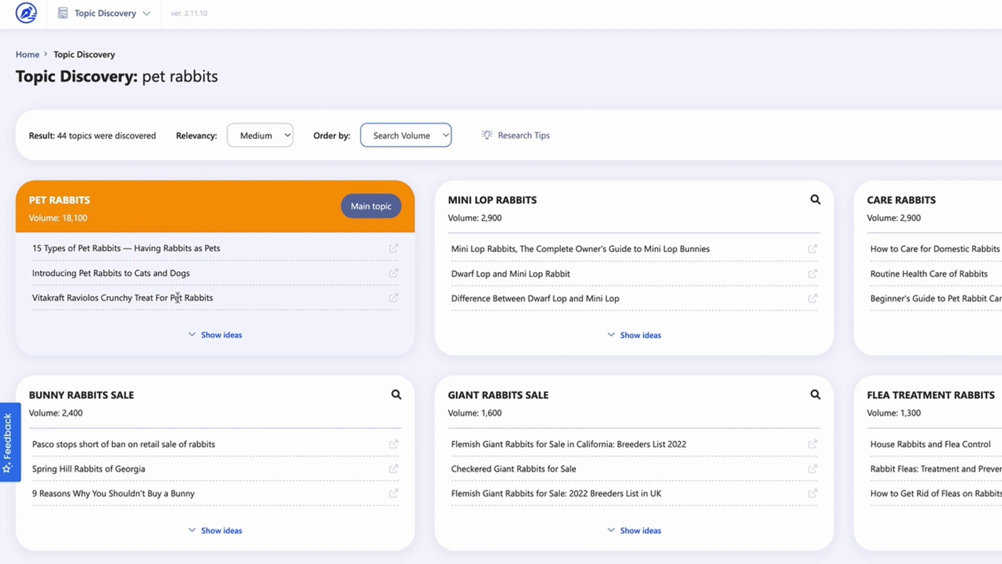
pyautogui.click(205, 335)
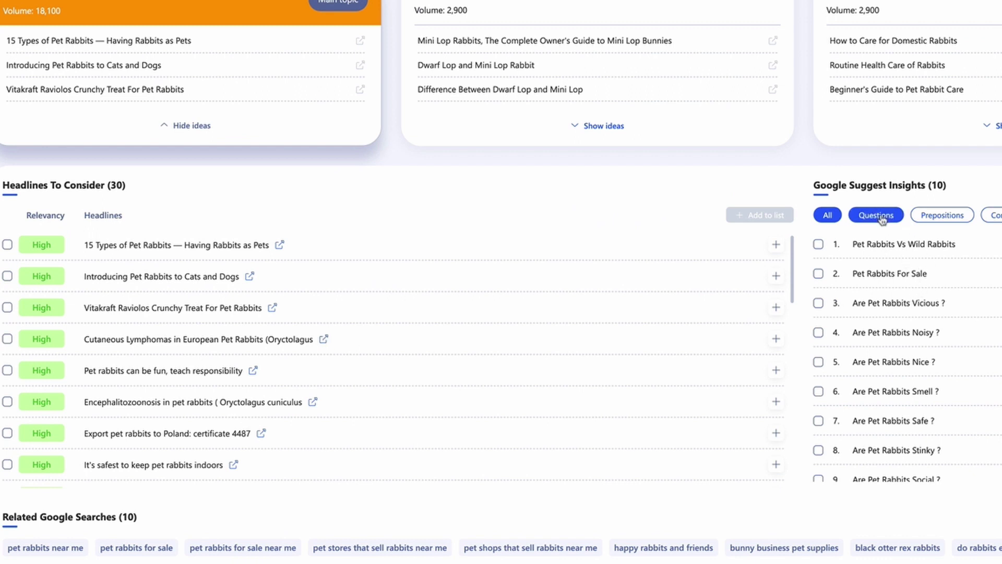
pyautogui.click(956, 217)
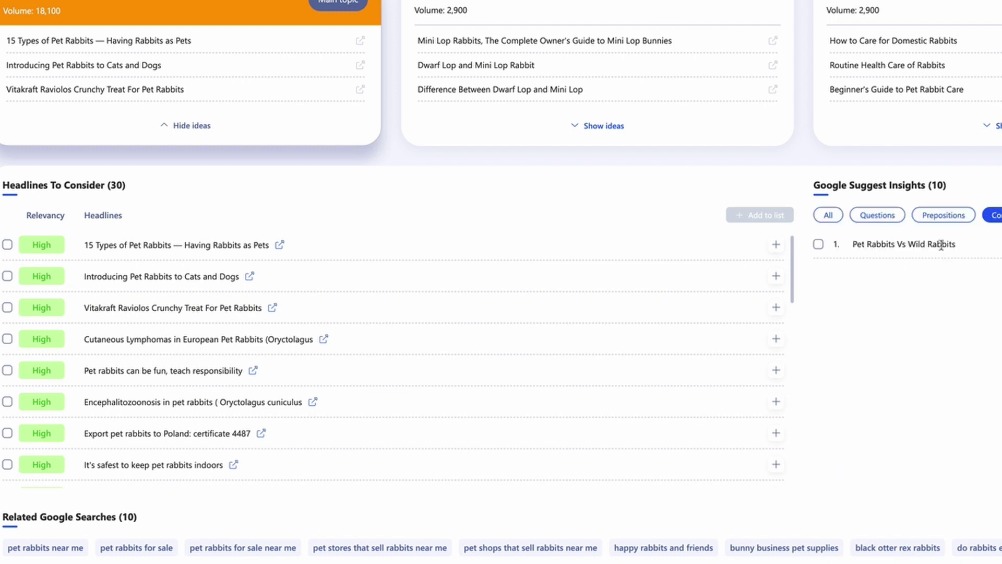
pyautogui.moveTo(962, 249); pyautogui.dragTo(851, 244)
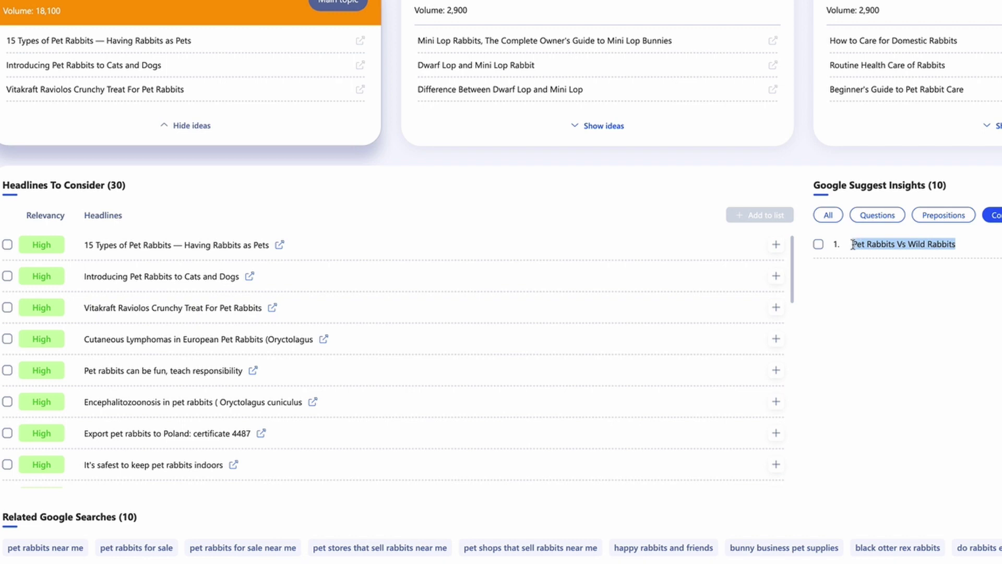
pyautogui.click(886, 221)
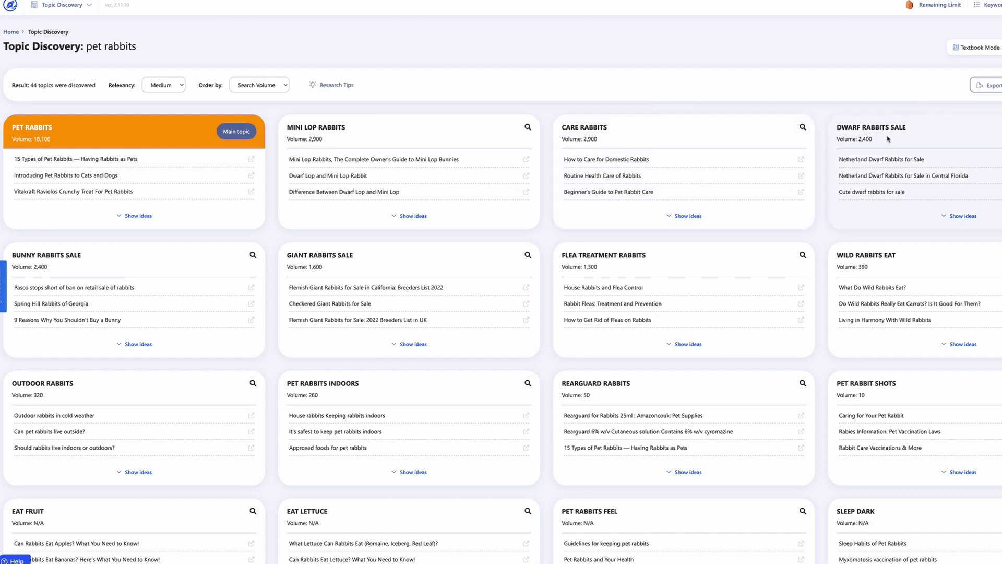
# Scroll the volume-sorted pet rabbits cards down to topics without volume data, like EAT FRUIT.
pyautogui.scroll(-2, 849, 240)
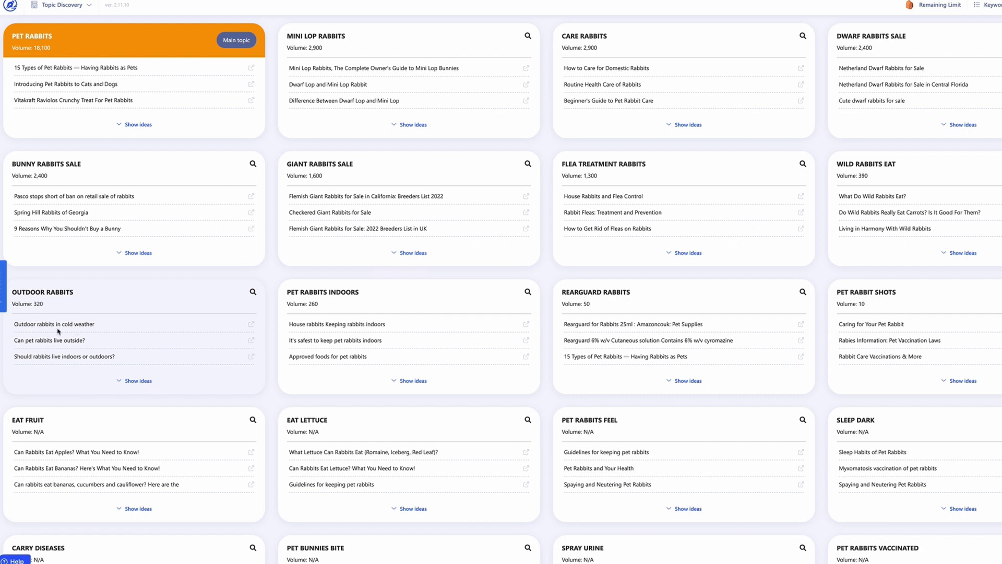
pyautogui.scroll(-2, 87, 375)
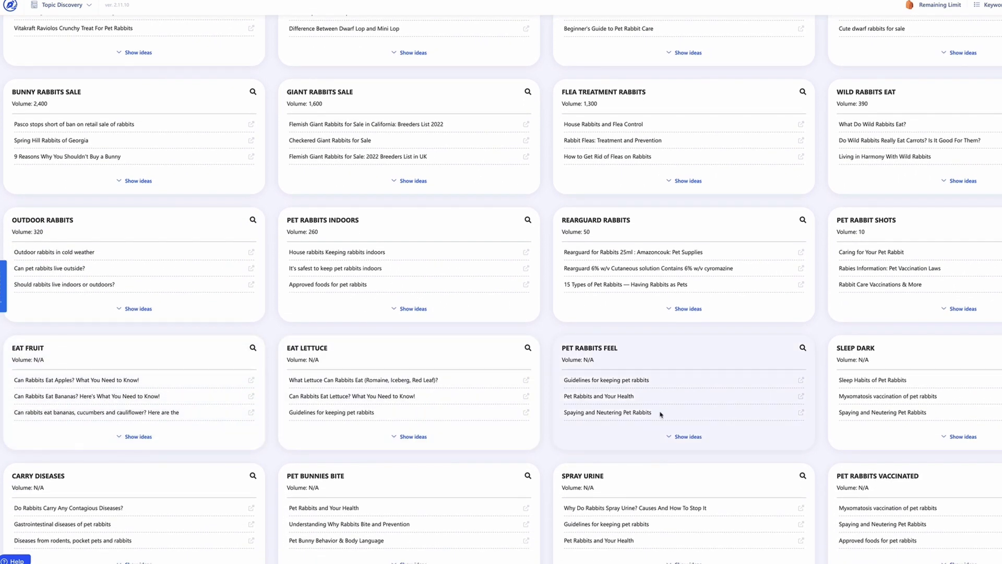
pyautogui.scroll(-3, 729, 415)
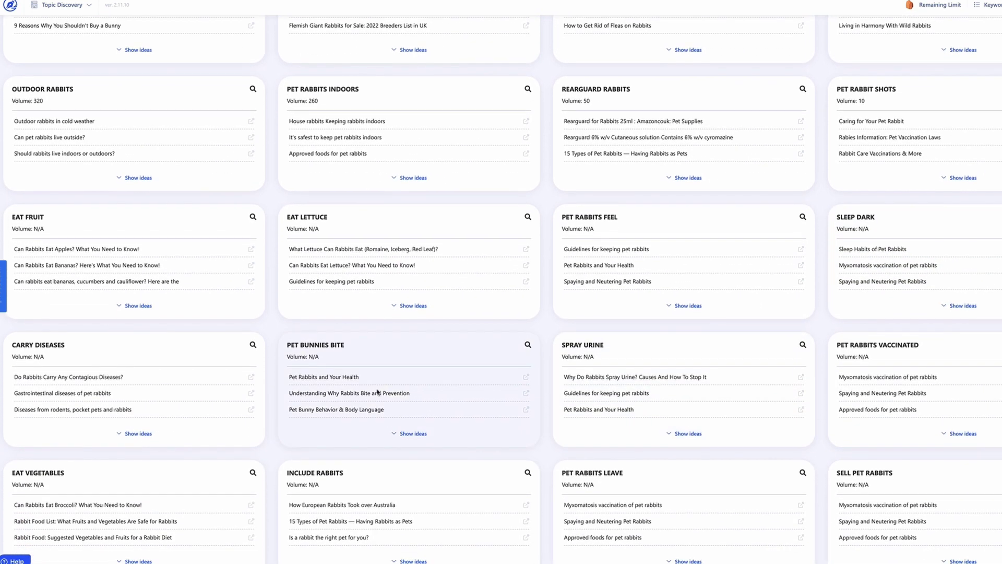
pyautogui.scroll(-7, 343, 385)
pyautogui.scroll(-5, 343, 385)
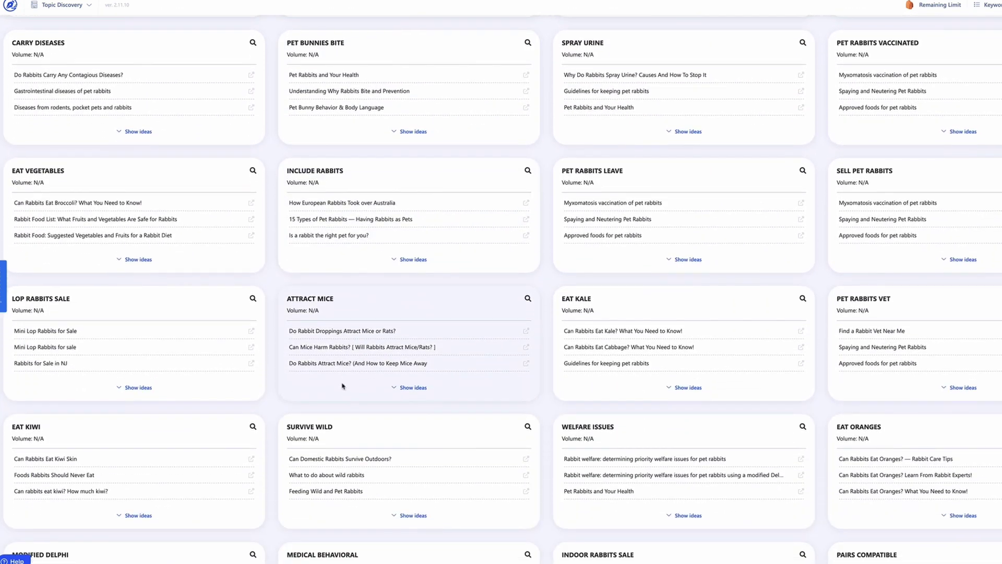
pyautogui.scroll(7, 361, 374)
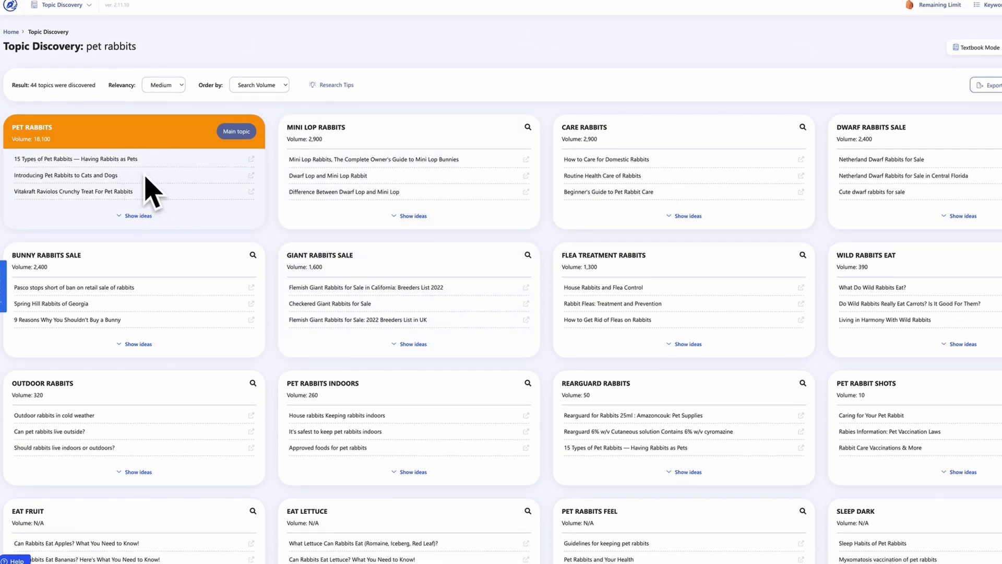
# Switch the pet rabbits topics to the radial mind map view.
pyautogui.click(974, 113)
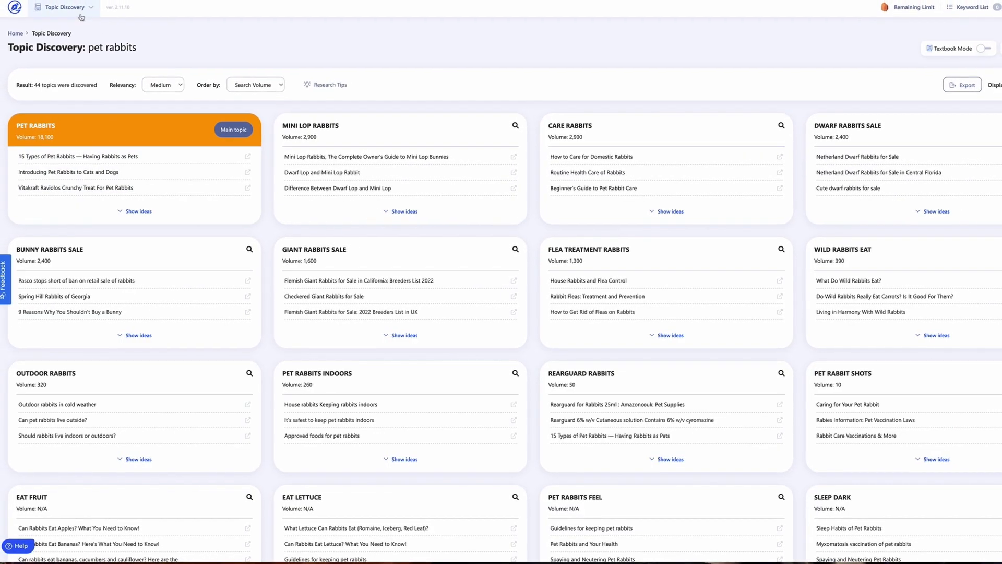
# Go to Keyword Explorer and enter 'PET RABBITS' as the seed keyword.
pyautogui.click(82, 13)
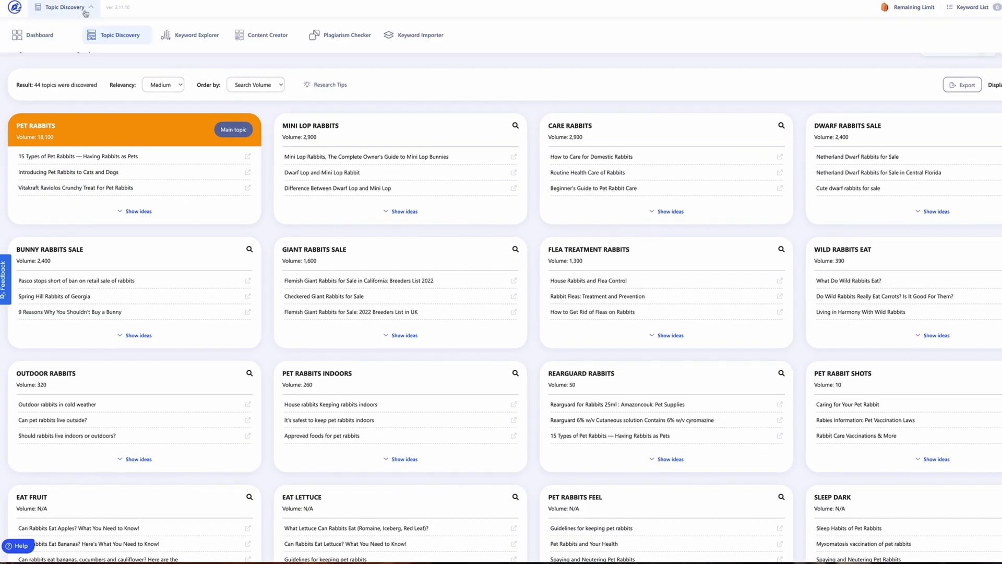
pyautogui.click(194, 36)
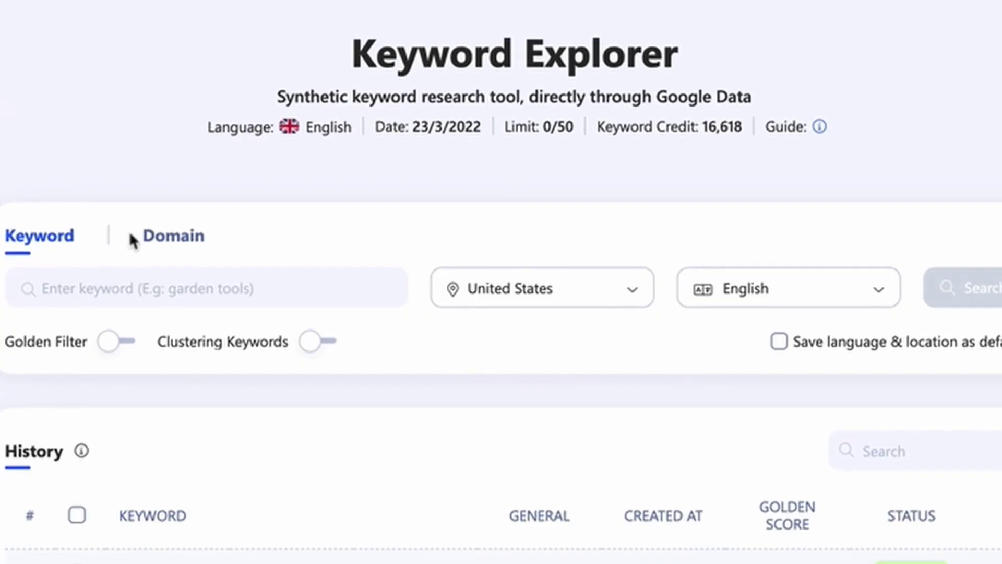
pyautogui.click(206, 289)
pyautogui.write('PET RABBITS')
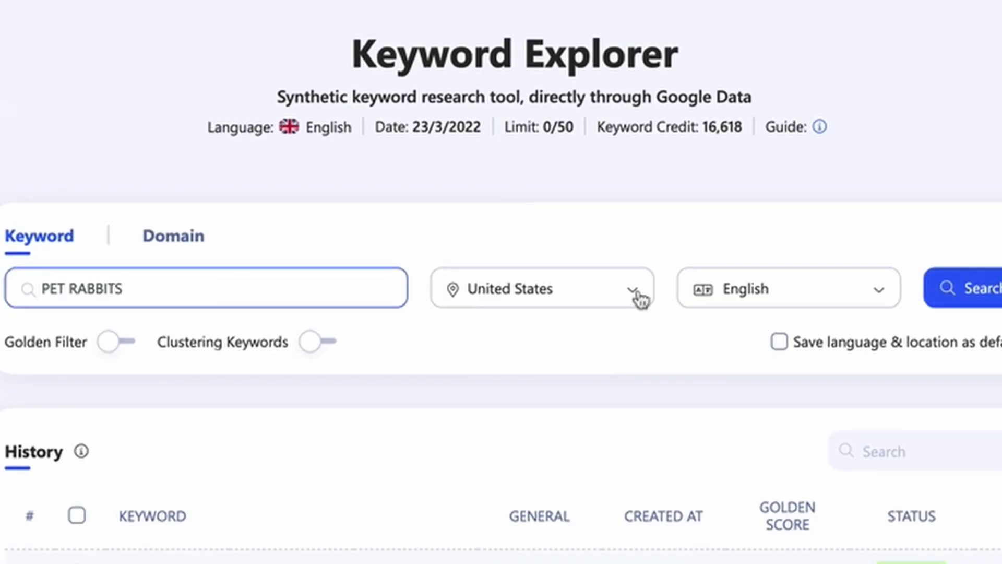
# Keep United States and English as location and language, and turn on the Golden Filter.
pyautogui.click(621, 299)
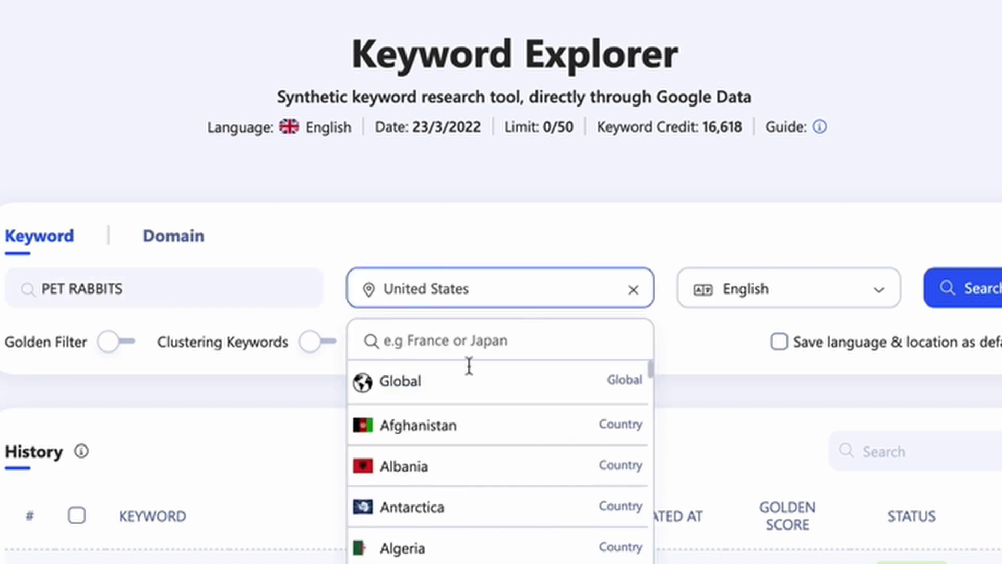
pyautogui.scroll(-10, 488, 487)
pyautogui.scroll(10, 489, 488)
pyautogui.click(539, 214)
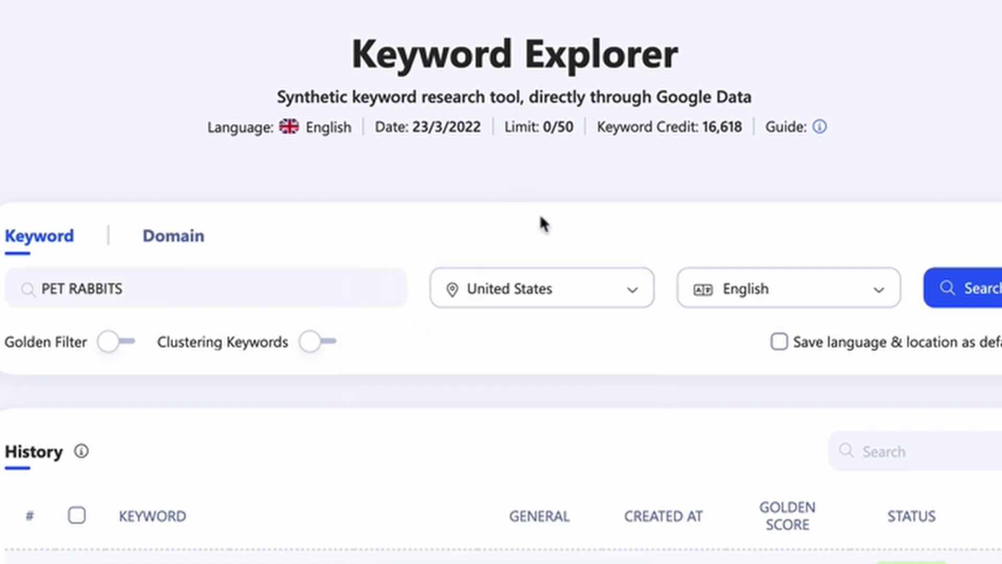
pyautogui.click(785, 293)
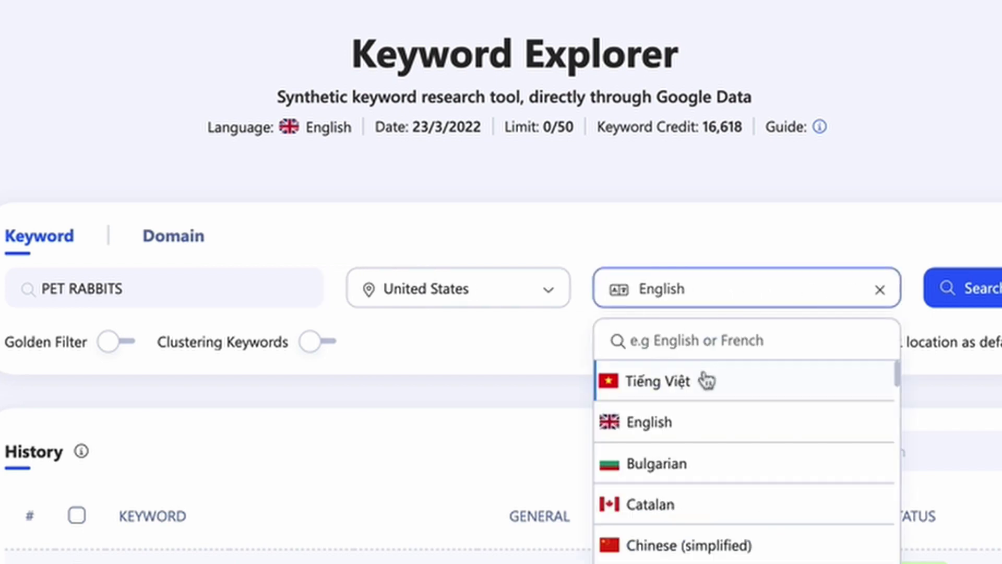
pyautogui.click(867, 265)
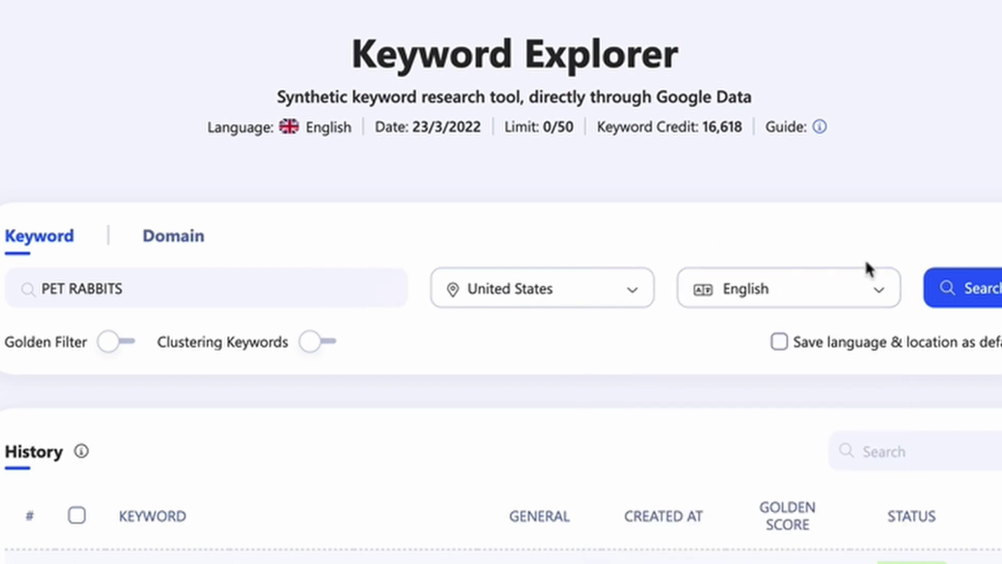
pyautogui.click(111, 346)
# Run the PET RABBITS search and review its 18,100 volume, SERP overview and keyword table.
pyautogui.click(989, 292)
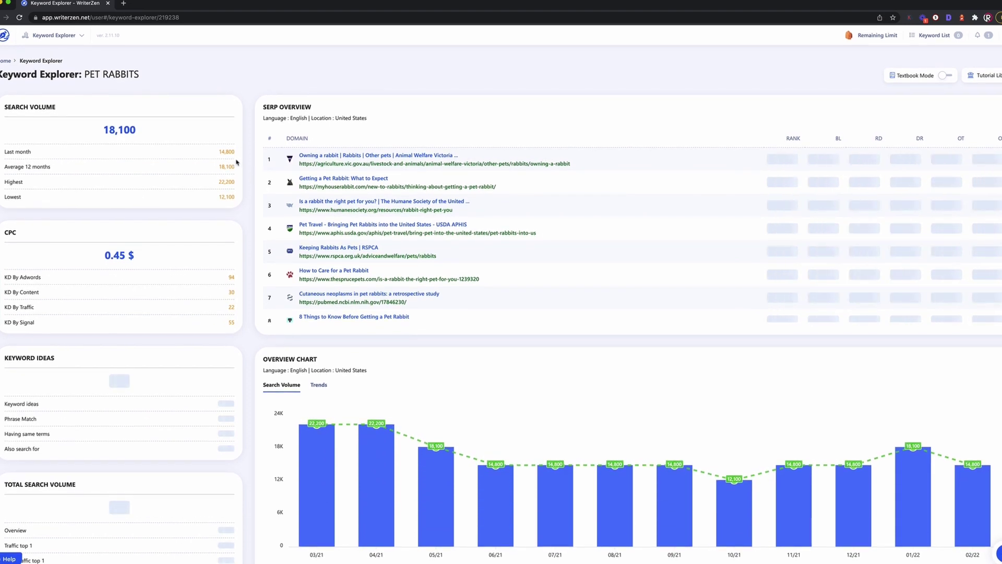
pyautogui.scroll(-3, 360, 207)
pyautogui.scroll(5, 360, 207)
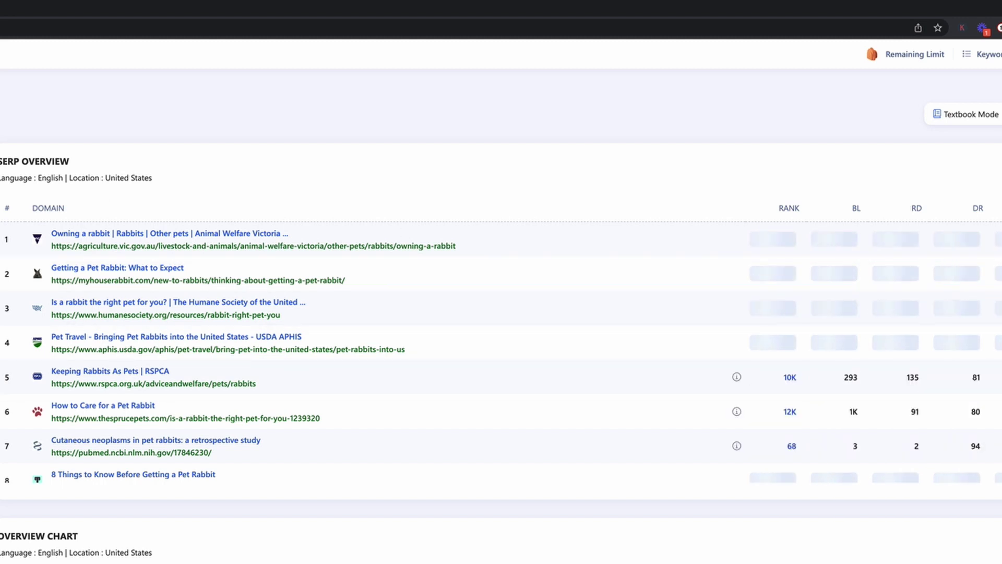
pyautogui.scroll(-1, 106, 193)
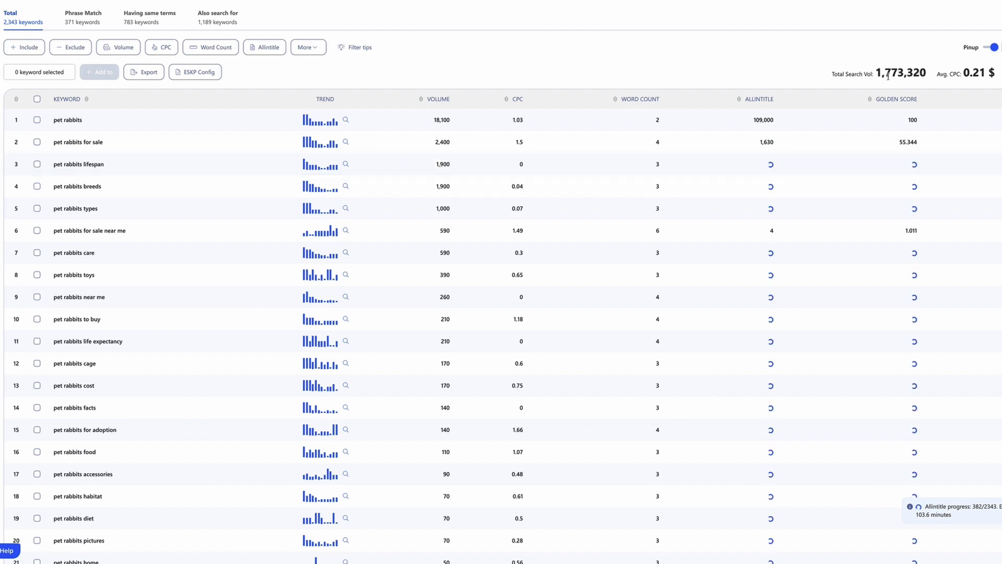
pyautogui.moveTo(927, 73); pyautogui.dragTo(865, 75)
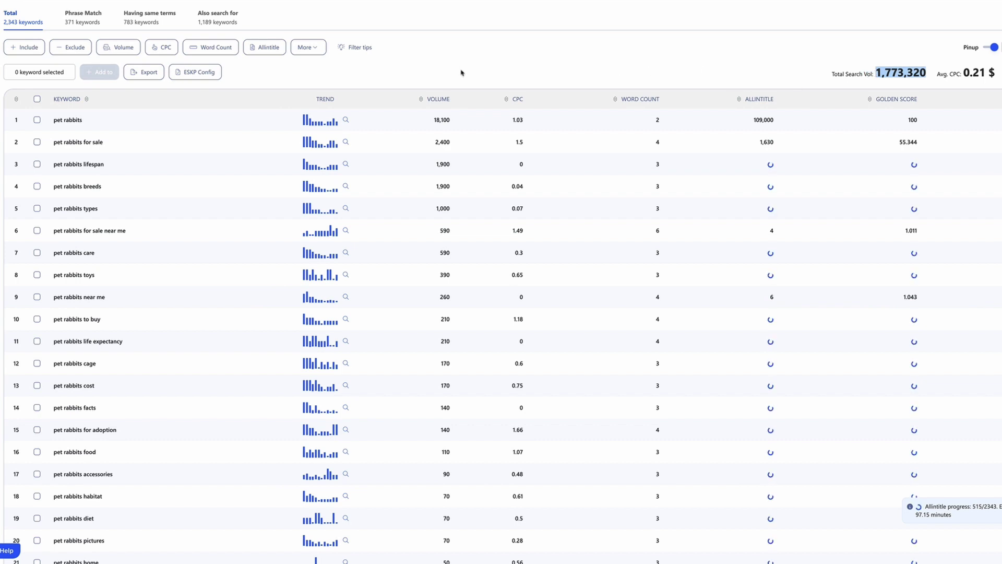
pyautogui.scroll(10, 437, 82)
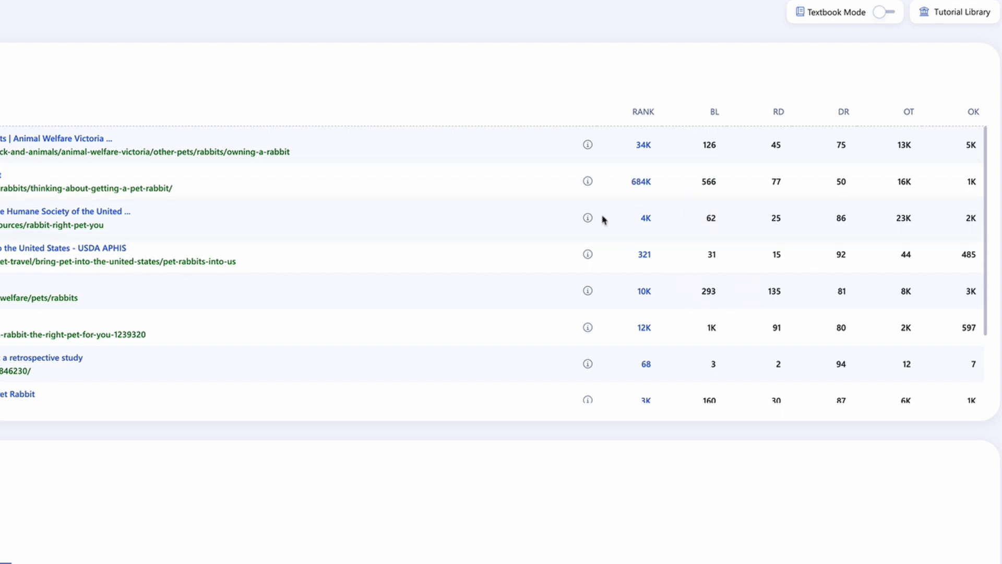
# Turn on Textbook Mode and read the BL, RD, DR, OT and OK column definitions.
pyautogui.click(881, 15)
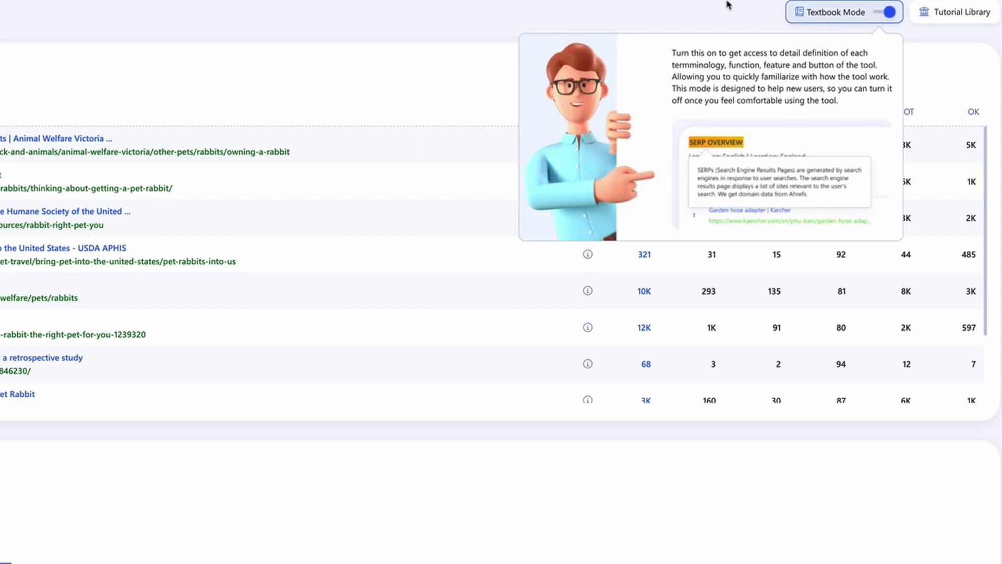
pyautogui.moveTo(714, 112)
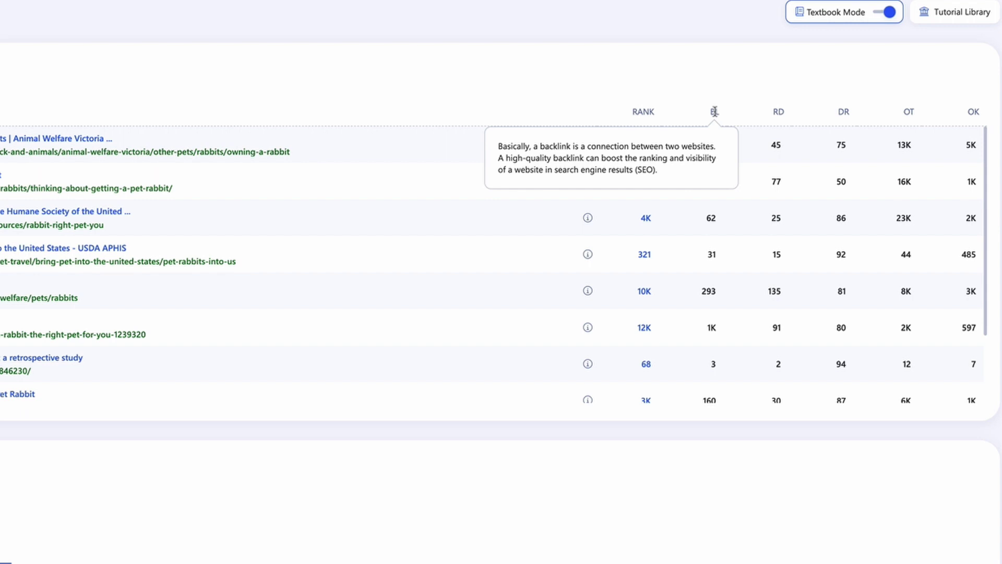
pyautogui.moveTo(778, 111)
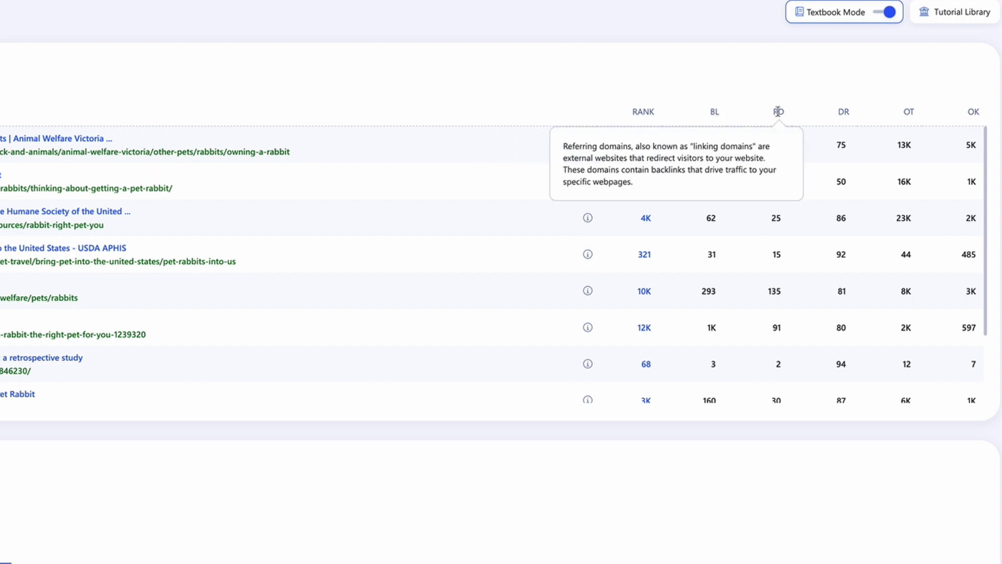
pyautogui.moveTo(843, 109)
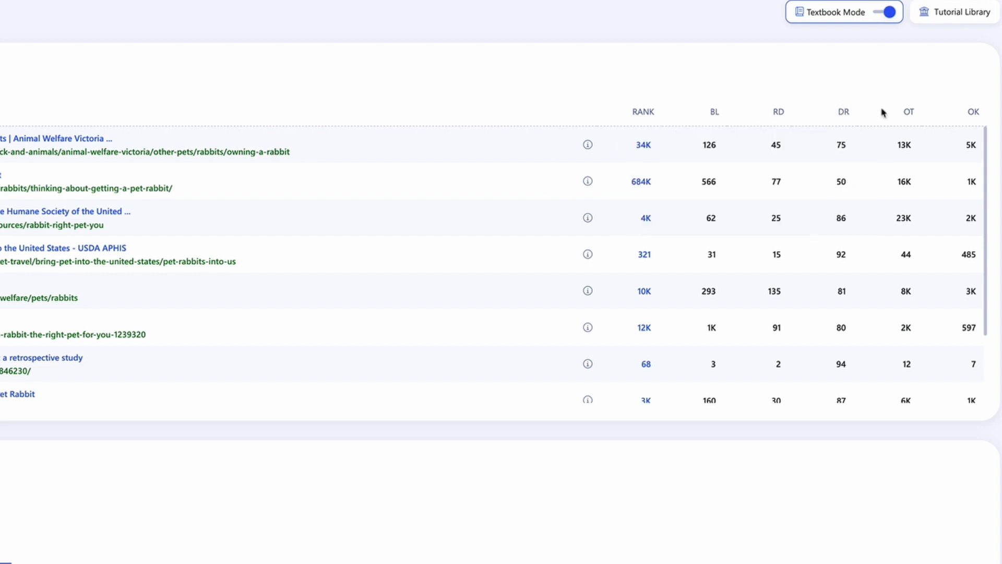
pyautogui.moveTo(907, 112)
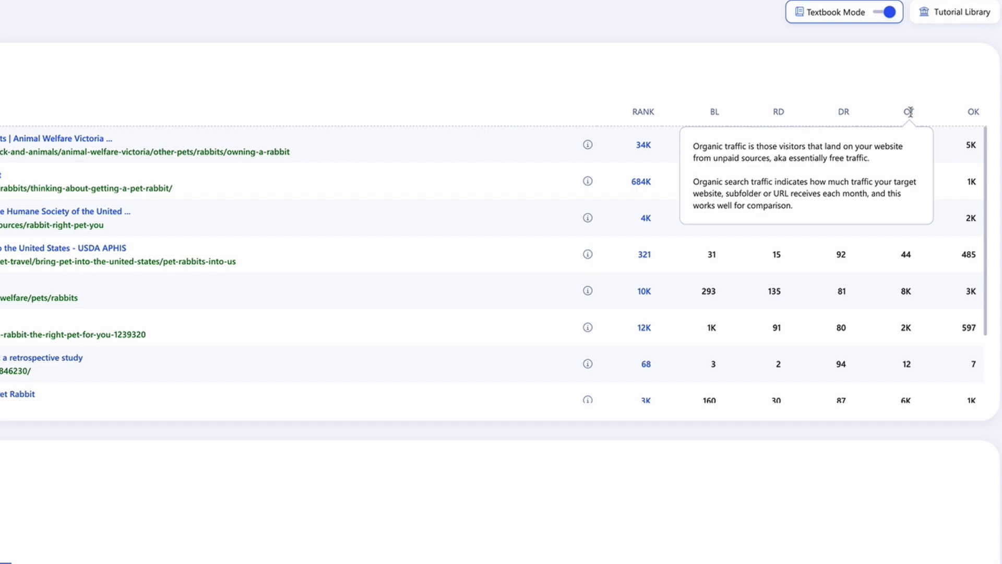
pyautogui.moveTo(969, 112)
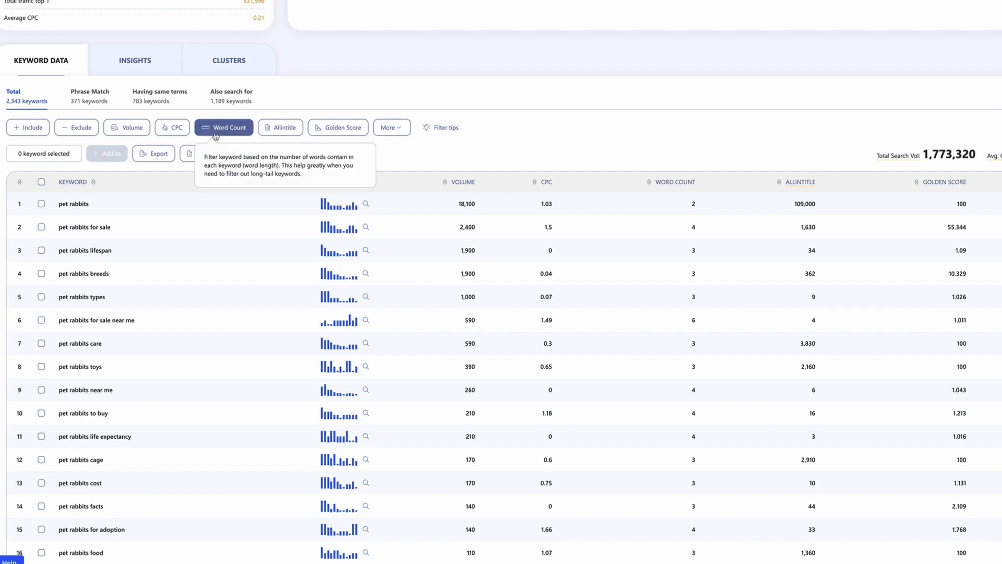
# In the Golden Score filter, narrow the SERPs Position slider from 20 to 10.
pyautogui.click(339, 130)
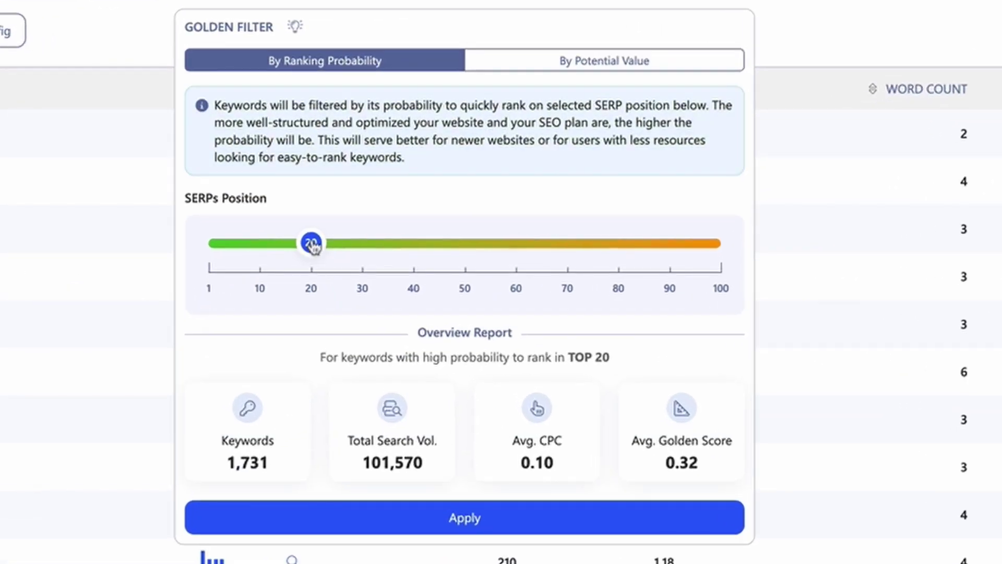
pyautogui.moveTo(313, 246)
pyautogui.mouseDown()
pyautogui.moveTo(259, 260)
pyautogui.moveTo(262, 253)
pyautogui.mouseUp()
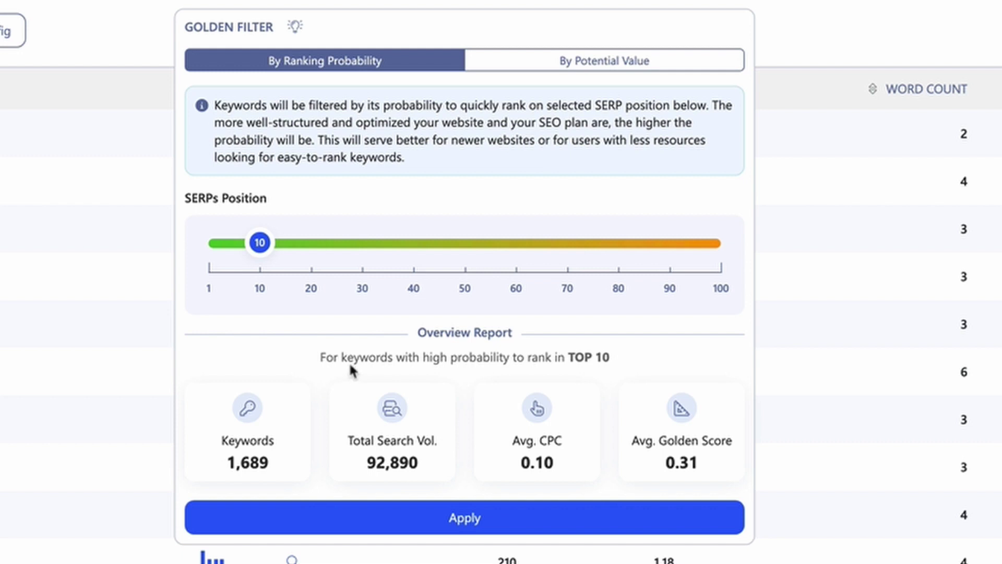
# Apply the Top 10 ranking filter and set the minimum search volume to 100.
pyautogui.click(427, 526)
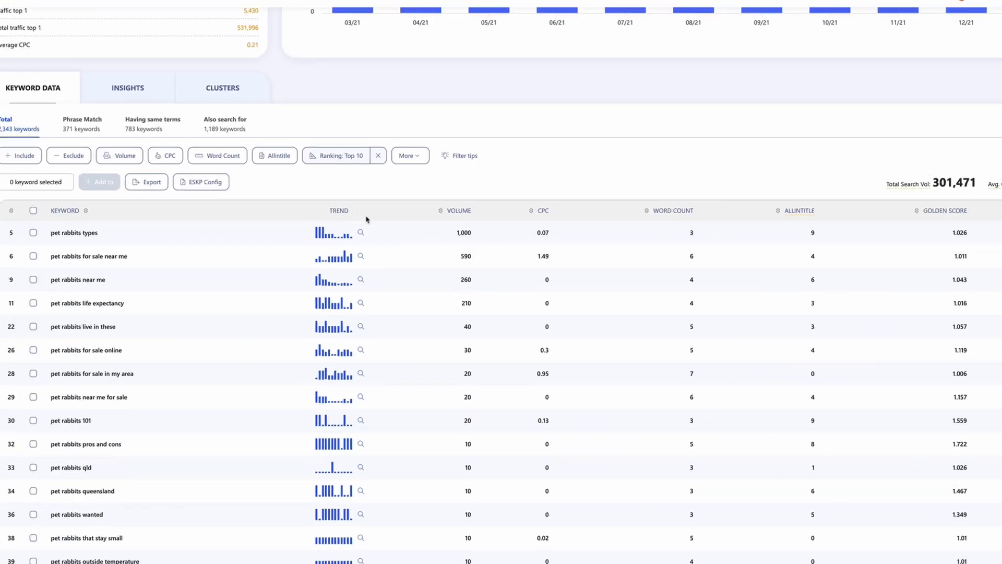
pyautogui.click(224, 162)
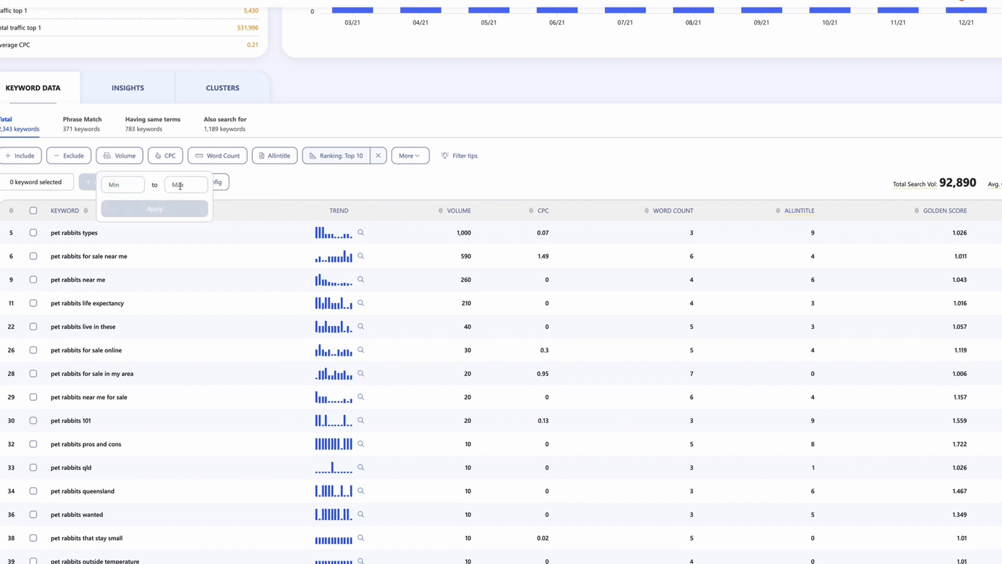
pyautogui.click(123, 186)
pyautogui.write('100')
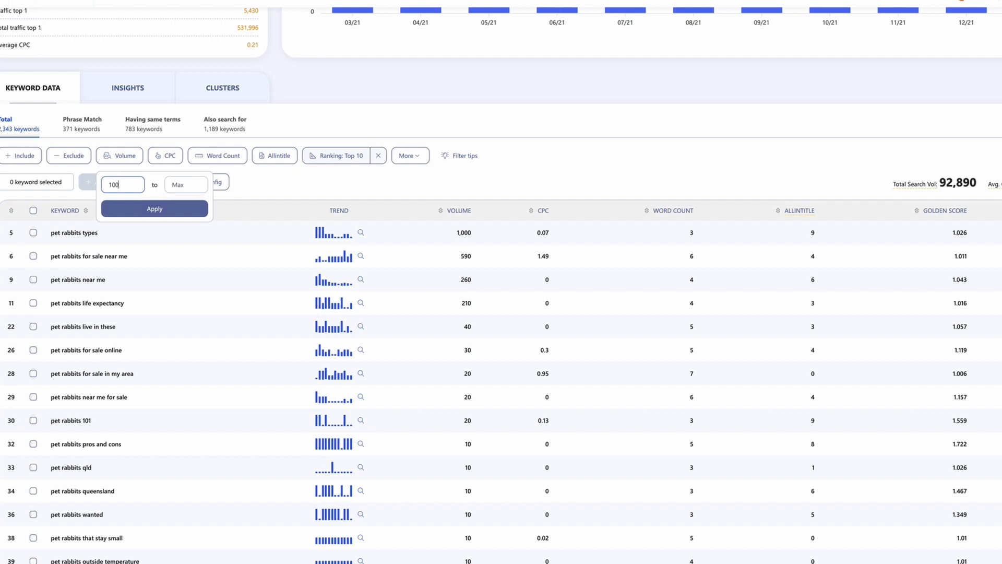
pyautogui.click(147, 210)
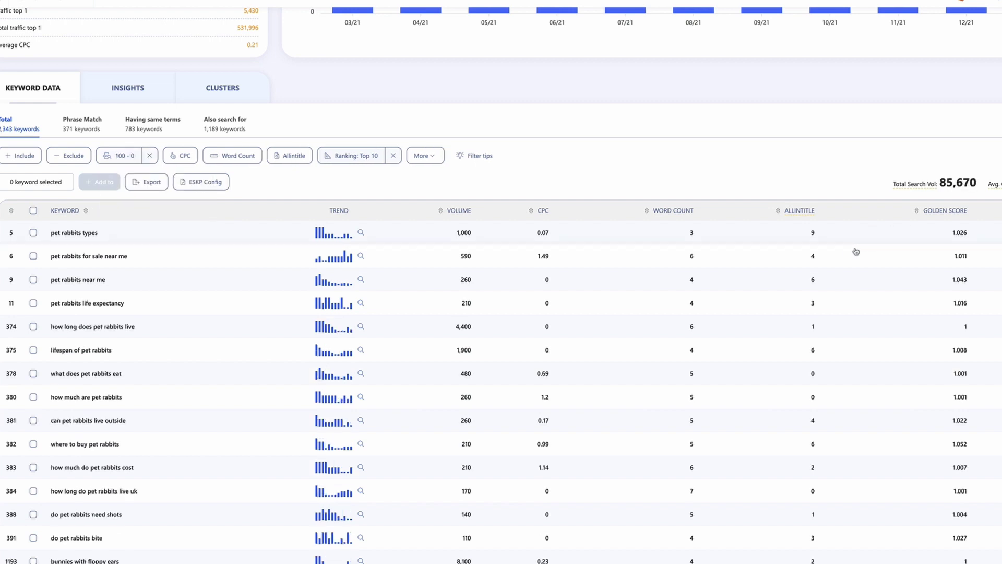
# Sort keywords by volume from highest down, with Golden Score ordered highest to lowest.
pyautogui.click(440, 211)
pyautogui.click(440, 211)
pyautogui.click(442, 212)
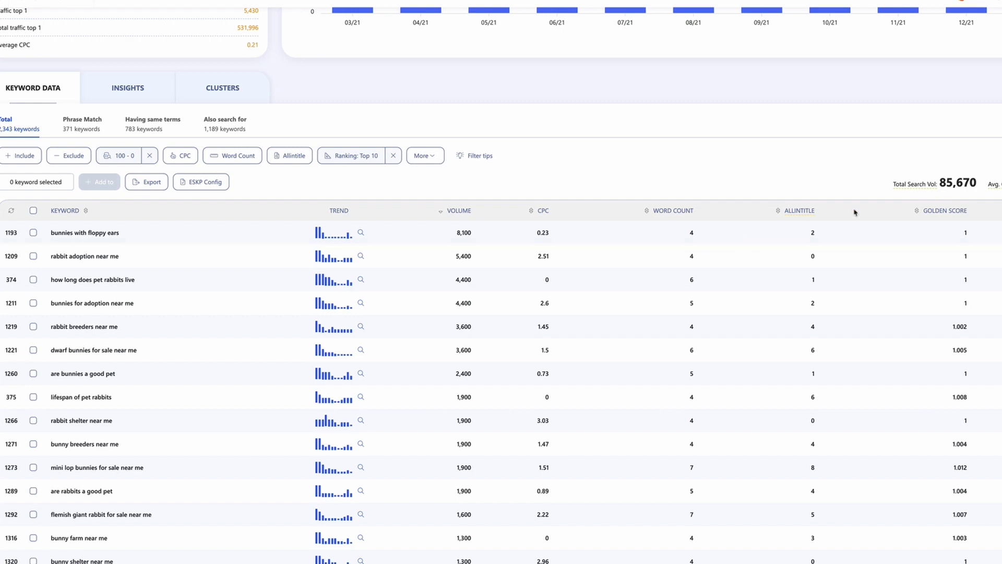
pyautogui.click(917, 213)
pyautogui.click(918, 213)
pyautogui.click(918, 213)
pyautogui.click(442, 212)
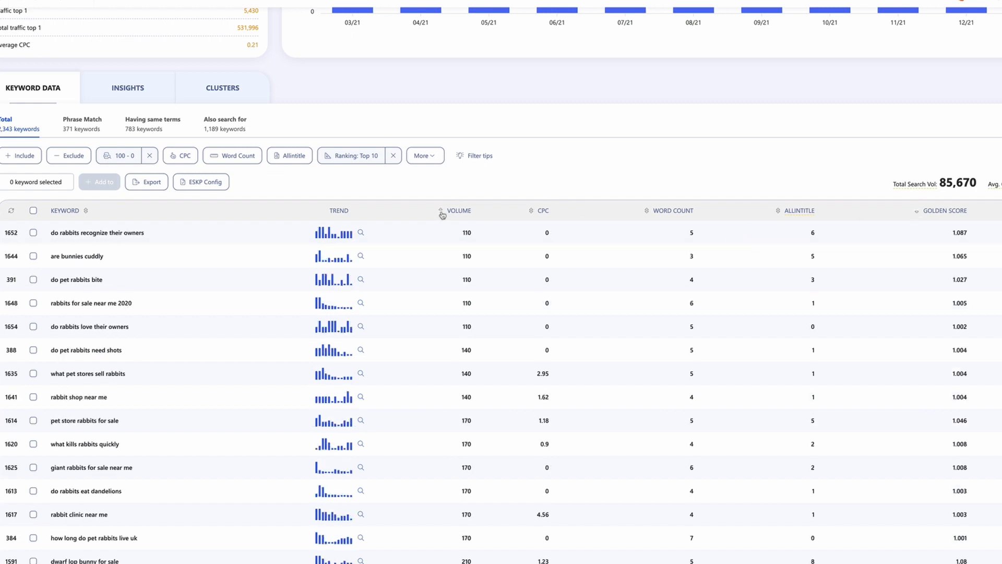
pyautogui.click(442, 213)
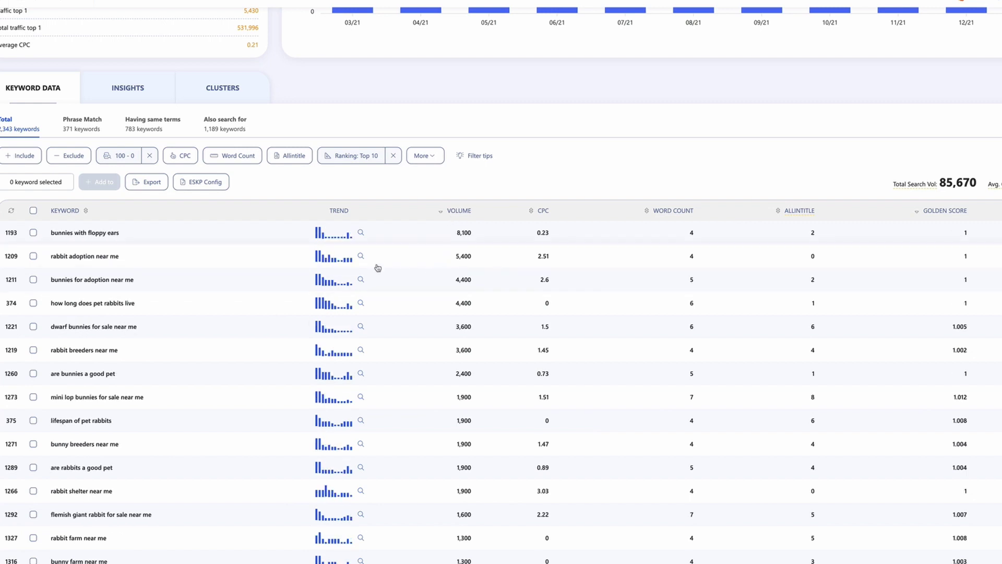
pyautogui.moveTo(119, 233); pyautogui.dragTo(58, 234)
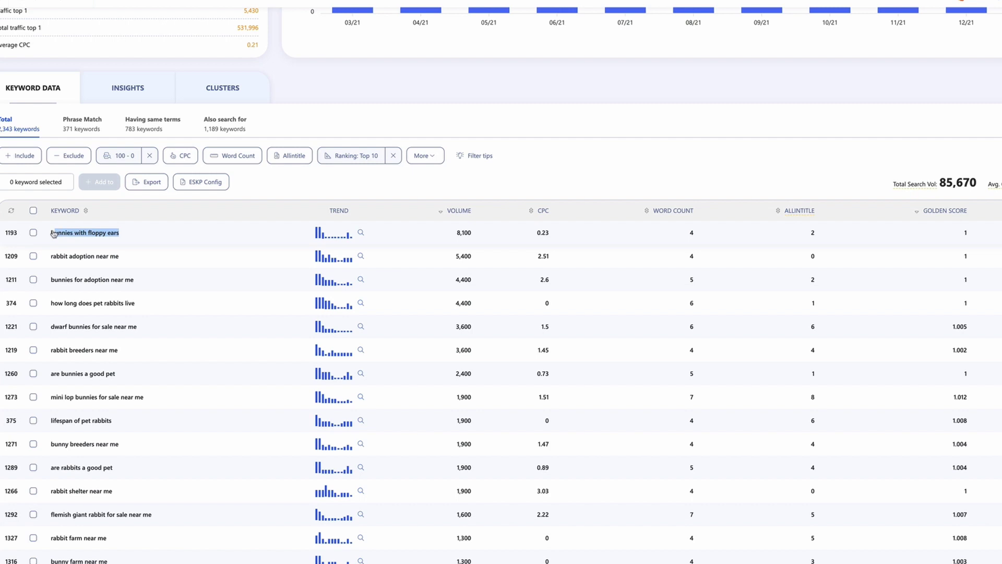
pyautogui.click(185, 234)
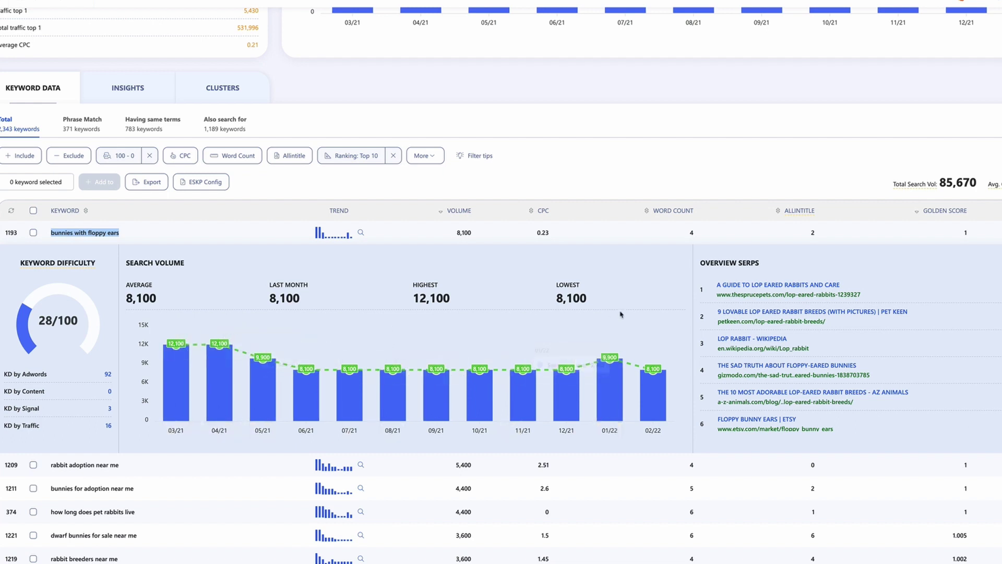
pyautogui.scroll(-5, 789, 328)
pyautogui.scroll(5, 793, 359)
pyautogui.scroll(-3, 778, 333)
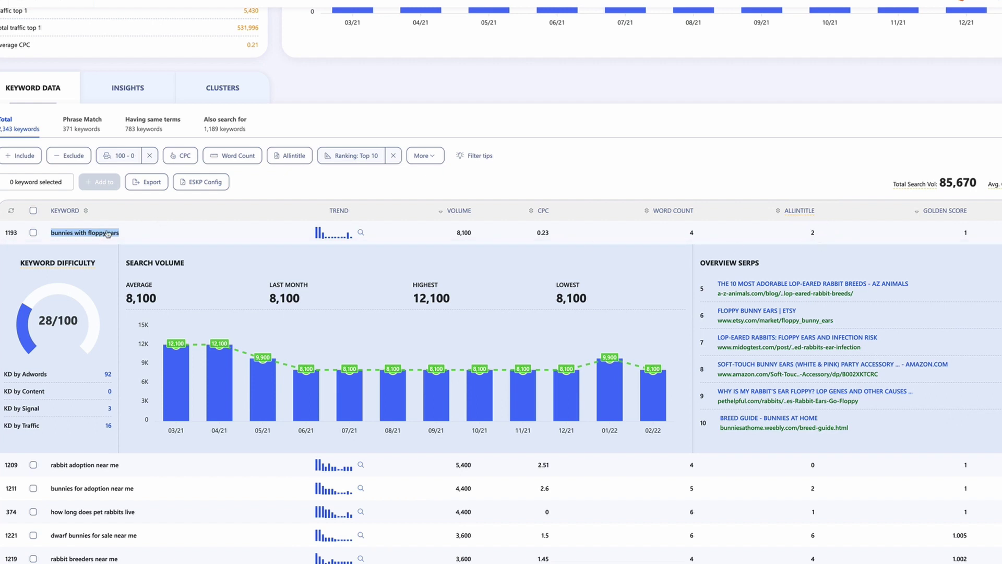
pyautogui.scroll(-4, 116, 235)
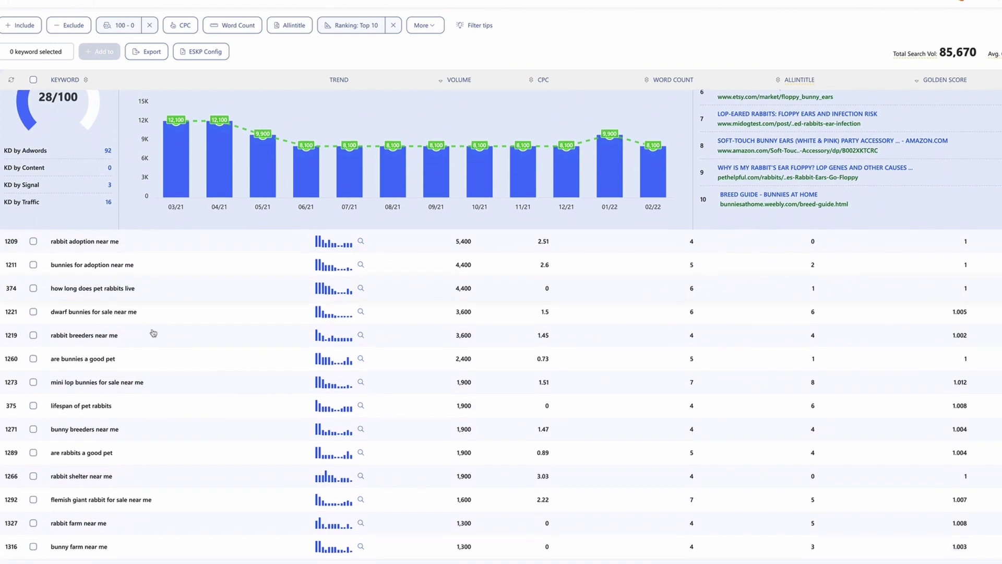
pyautogui.scroll(-5, 151, 374)
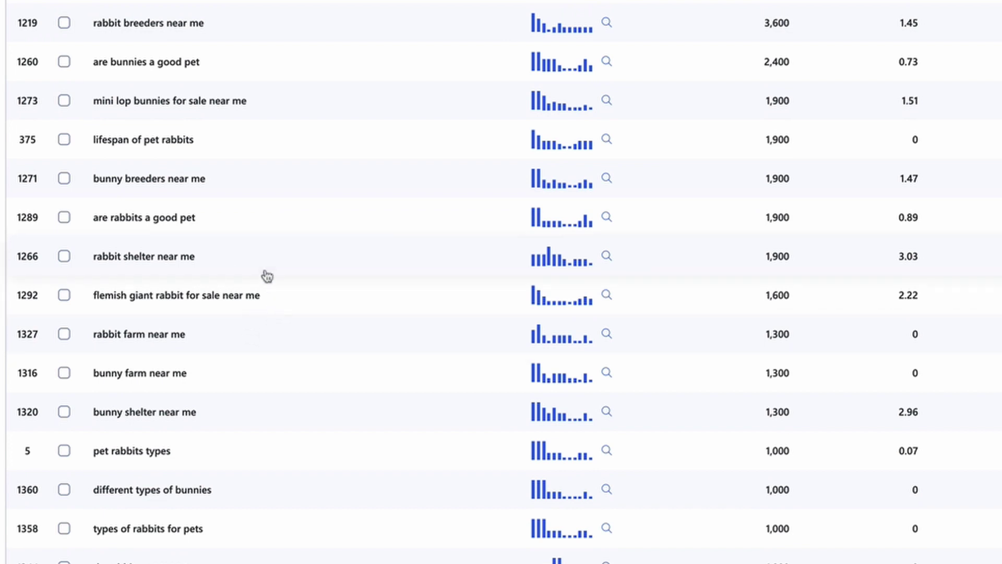
pyautogui.scroll(-2, 269, 277)
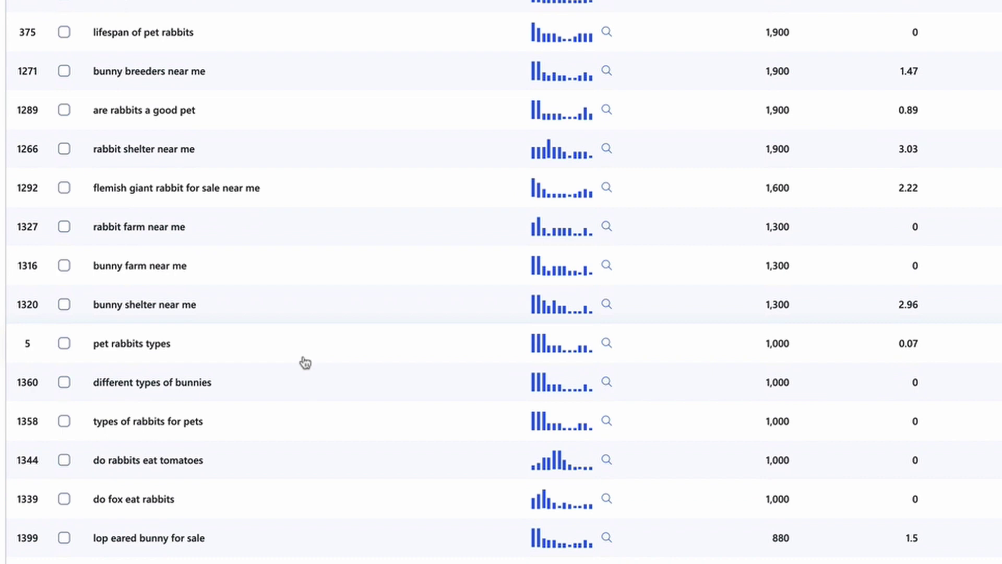
pyautogui.scroll(5, 307, 361)
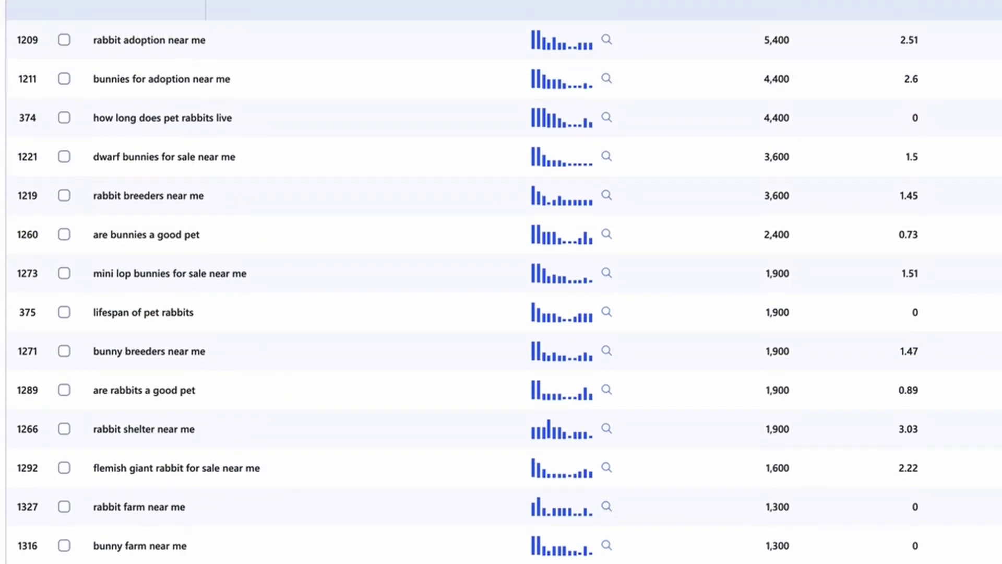
# Exclude keywords containing 'near' and review the filtered keyword table.
pyautogui.scroll(1, 501, 282)
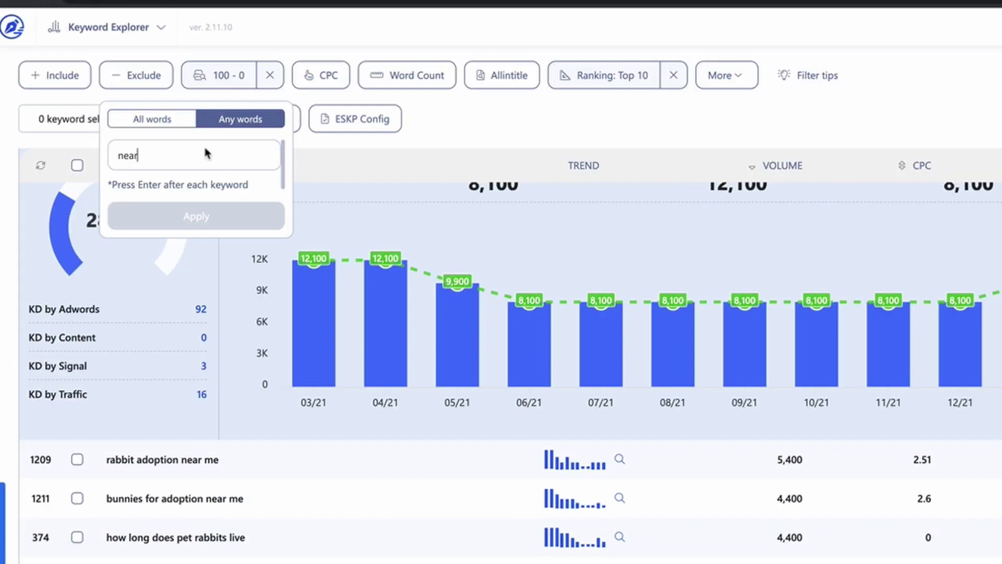
pyautogui.press('Return')
pyautogui.click(195, 208)
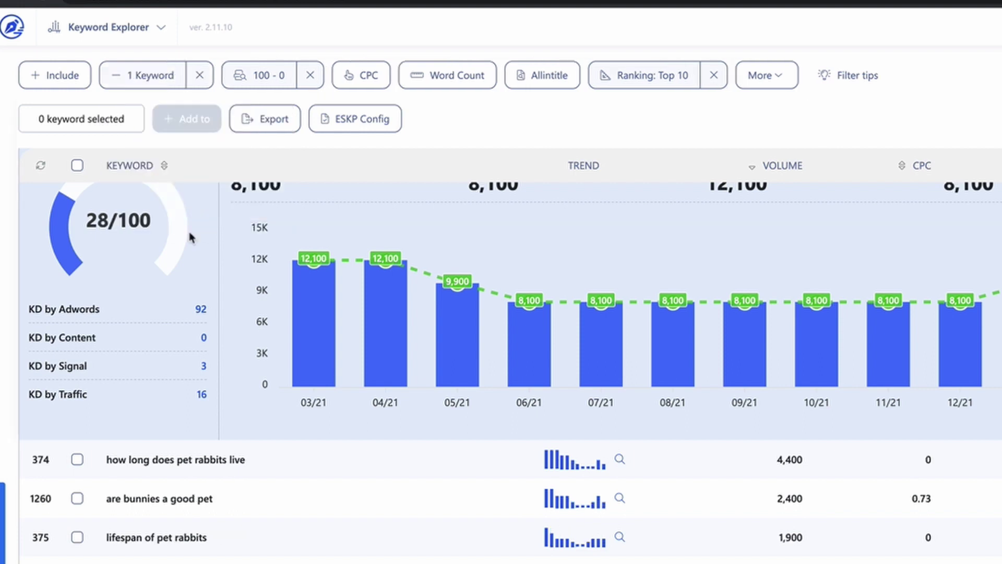
pyautogui.scroll(5, 418, 527)
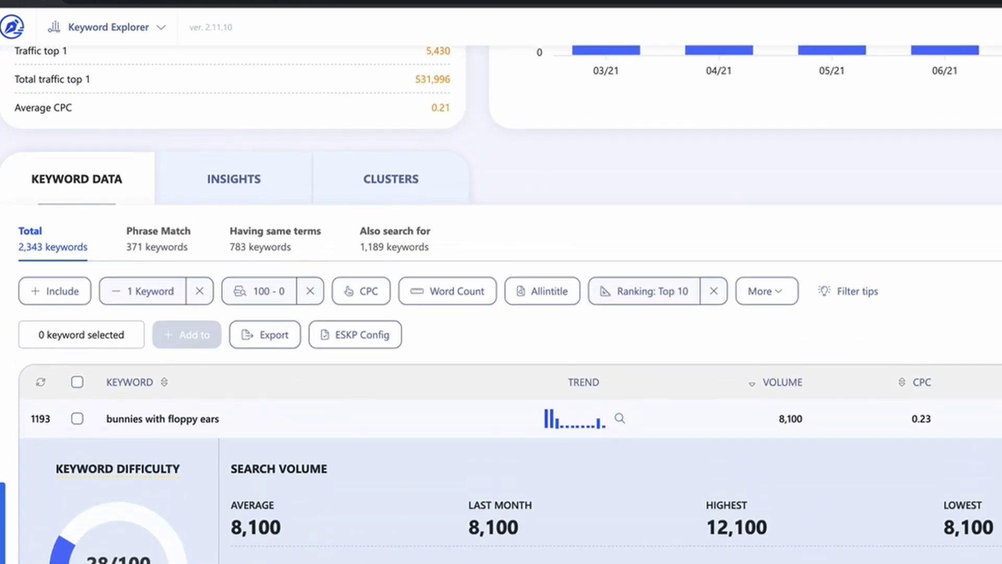
pyautogui.scroll(-4, 453, 560)
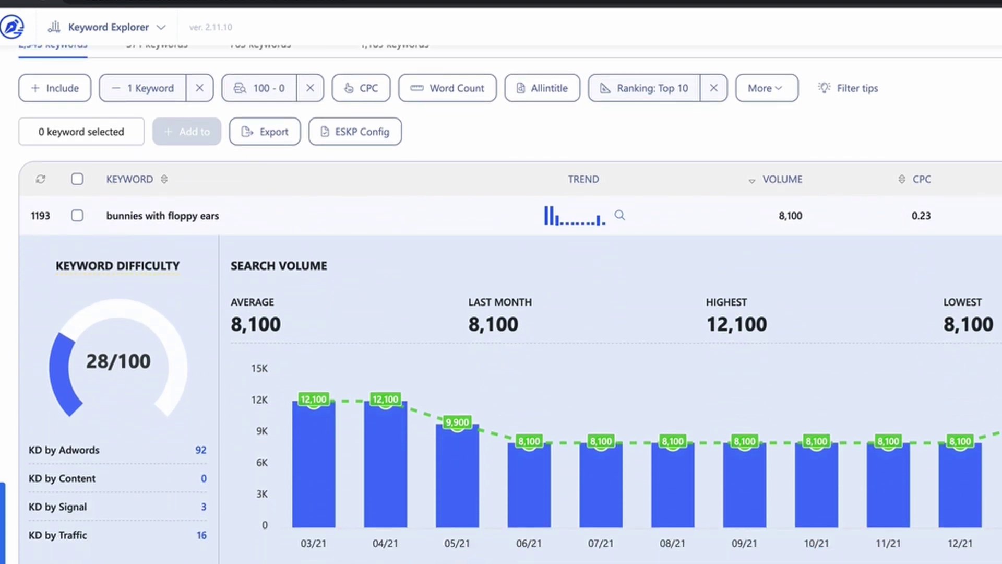
pyautogui.scroll(-5, 501, 366)
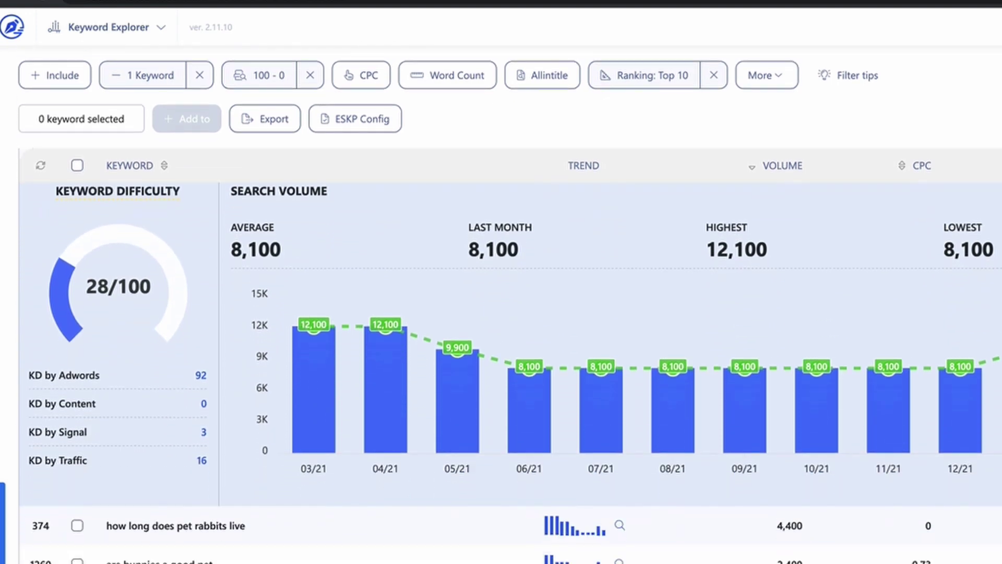
pyautogui.scroll(-7, 614, 271)
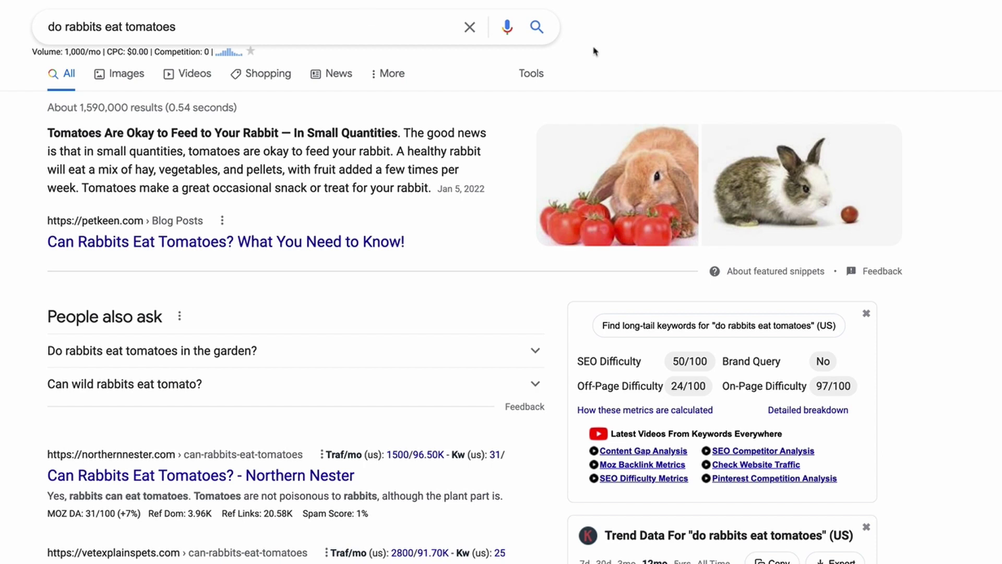
# Highlight the 1,000/mo search volume and the total number of Google results.
pyautogui.moveTo(98, 53); pyautogui.dragTo(68, 54)
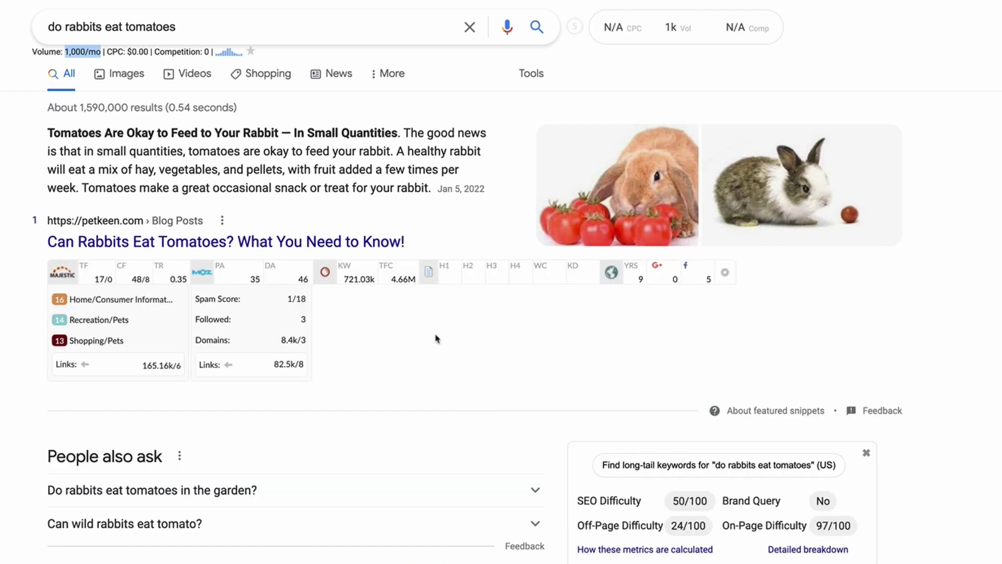
pyautogui.scroll(-1, 4, 373)
pyautogui.scroll(1, 4, 373)
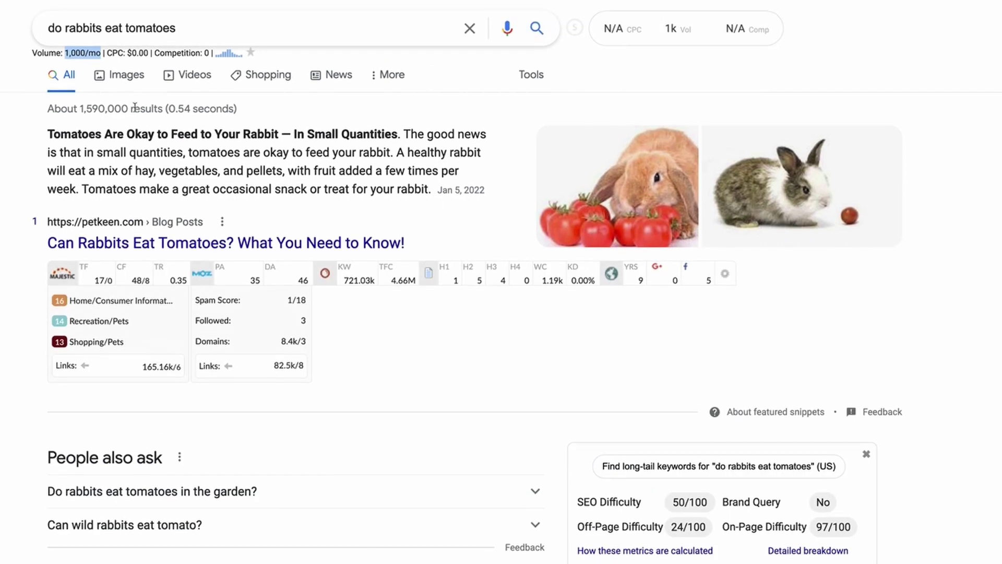
pyautogui.moveTo(126, 106); pyautogui.dragTo(80, 111)
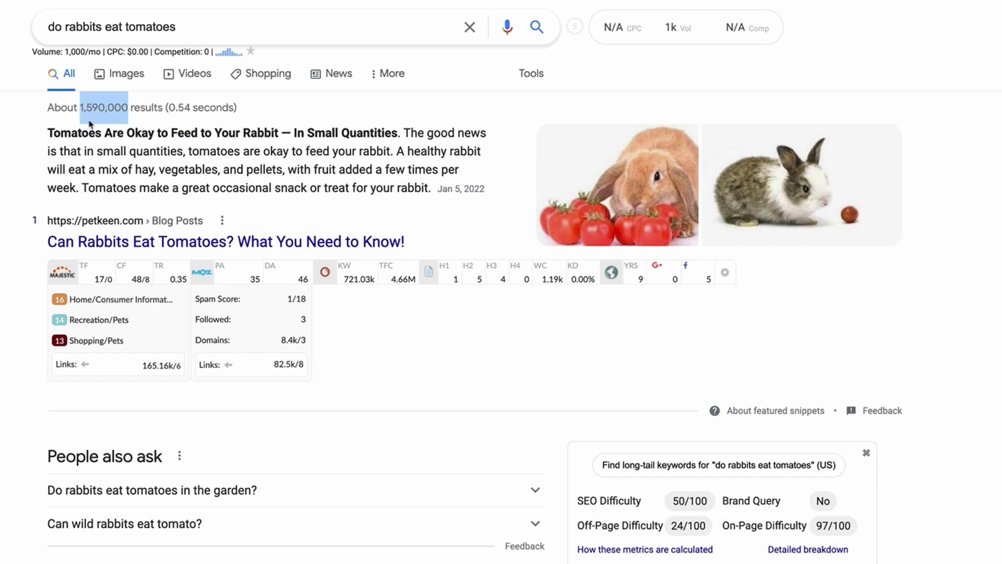
# Scroll down through the 'do rabbits eat tomatoes' SERP results and metrics.
pyautogui.scroll(-1, 31, 387)
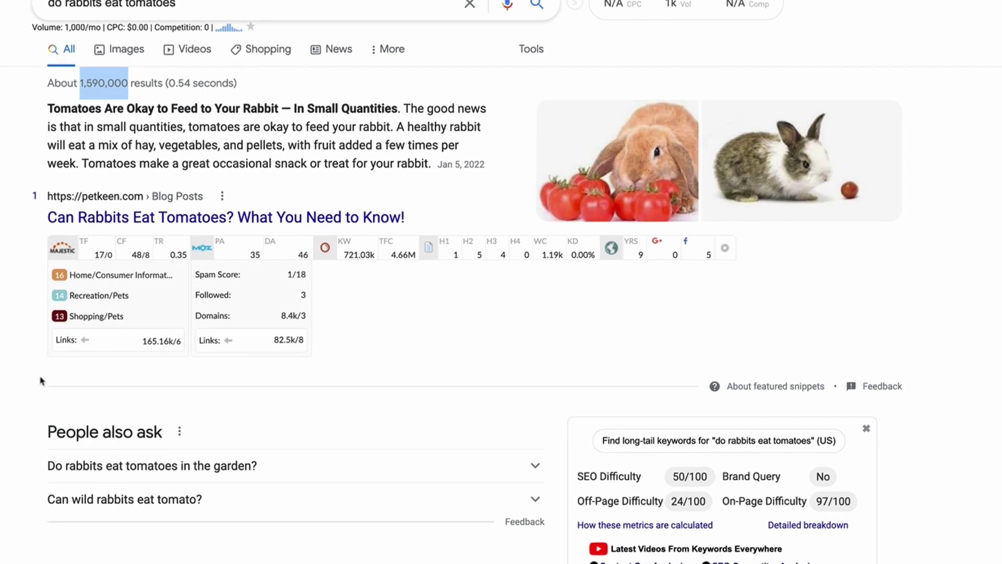
pyautogui.moveTo(300, 258)
pyautogui.scroll(-3, 59, 450)
pyautogui.scroll(-4, 59, 450)
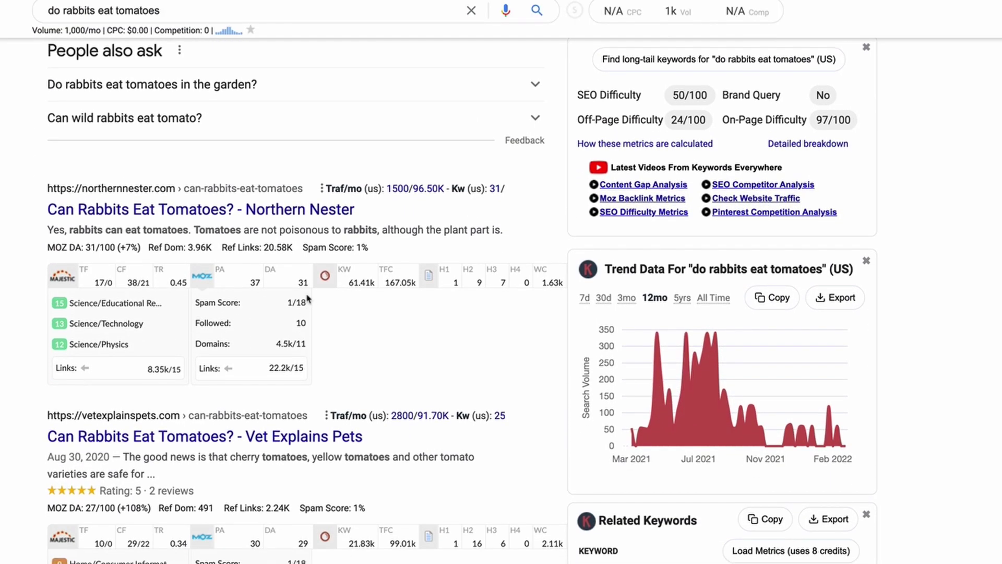
pyautogui.scroll(-5, 305, 443)
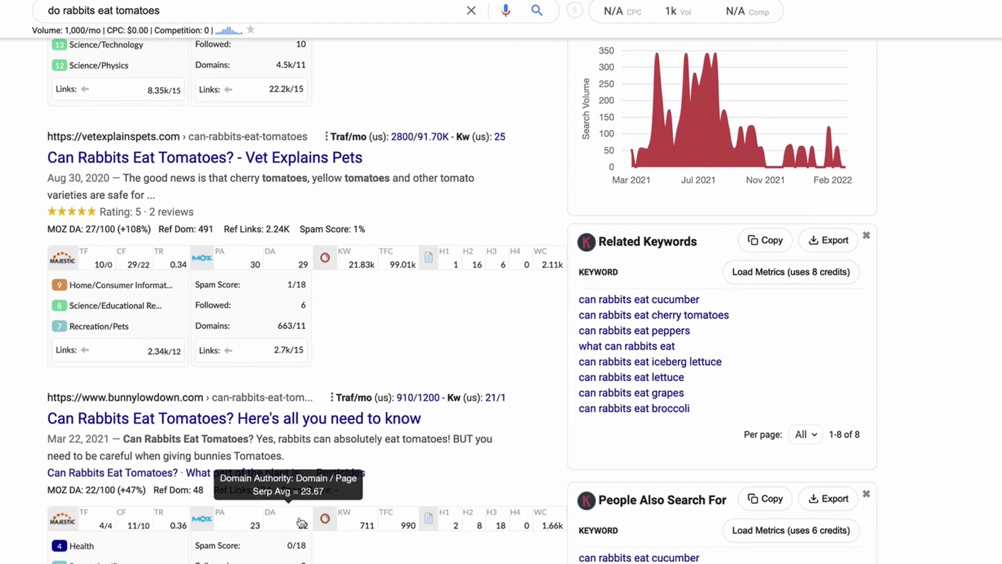
pyautogui.scroll(-5, 302, 522)
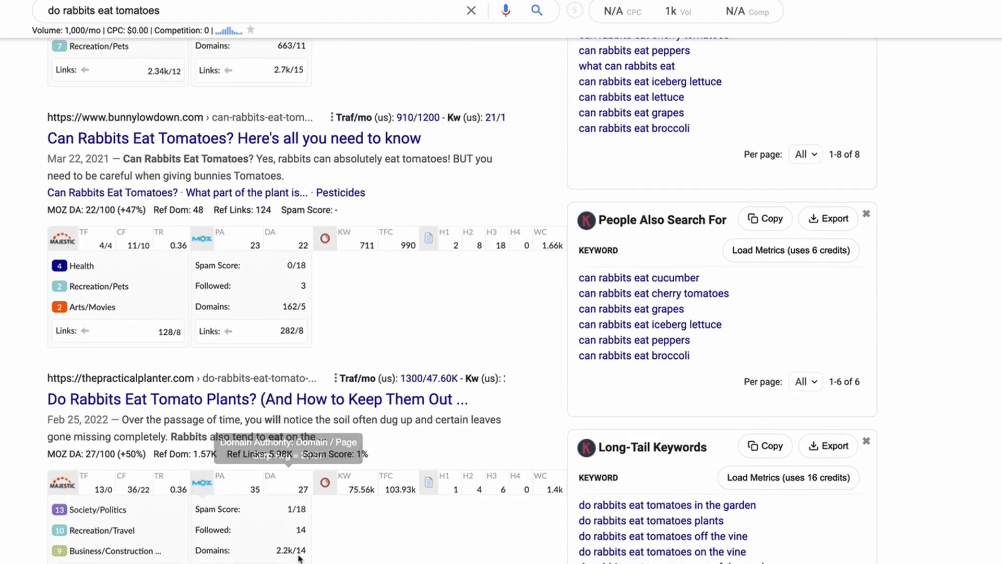
pyautogui.scroll(-4, 300, 558)
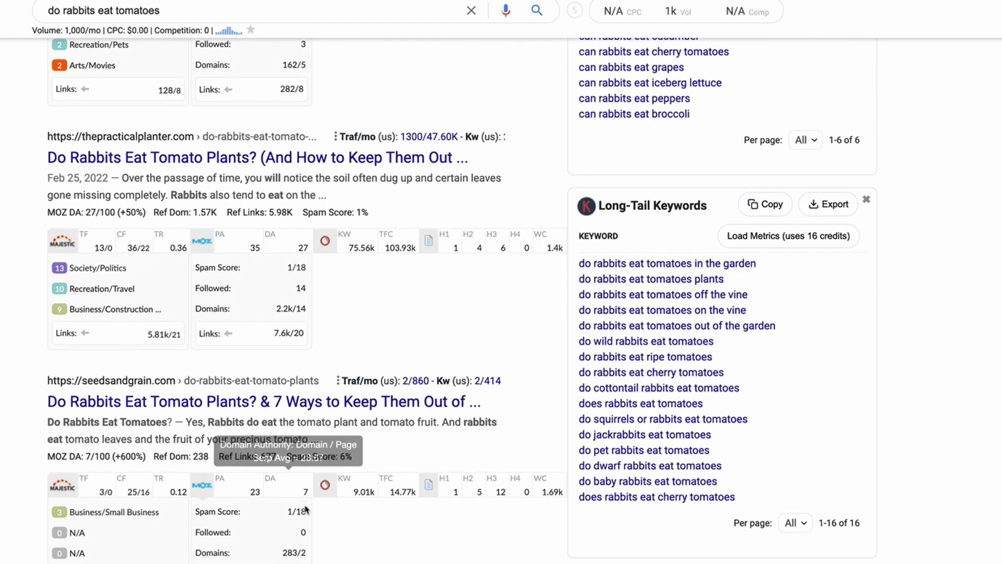
pyautogui.scroll(-10, 306, 509)
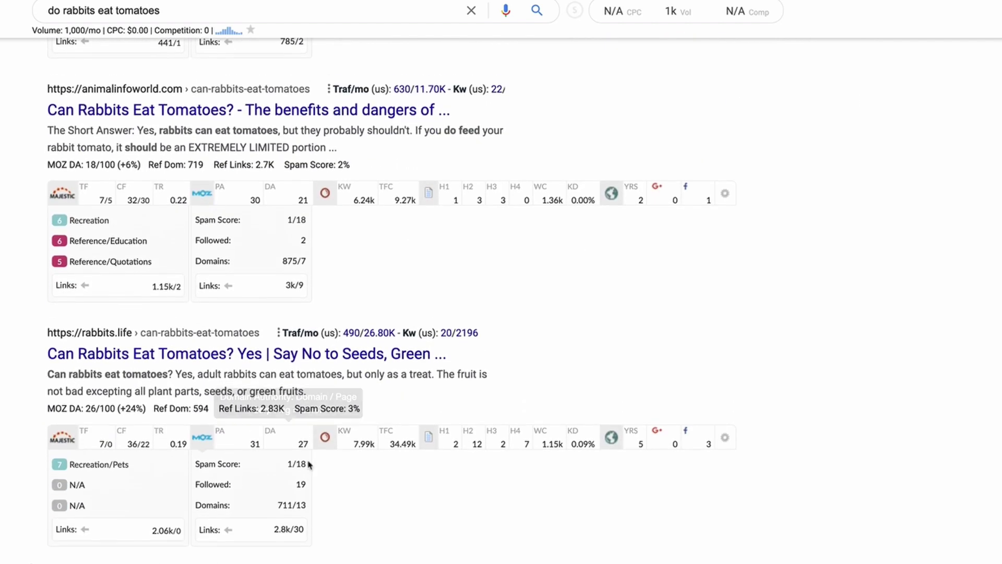
pyautogui.scroll(-5, 308, 465)
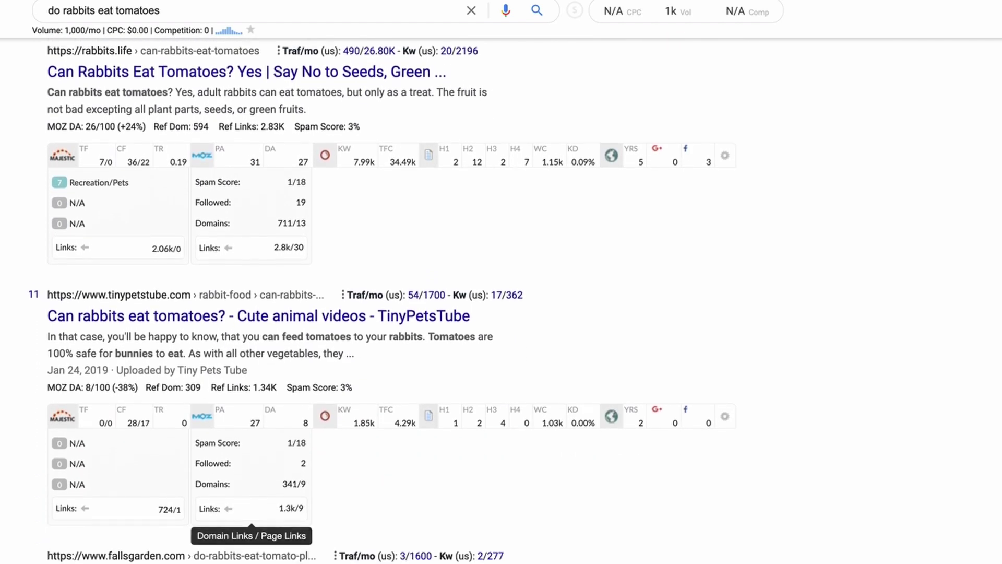
pyautogui.scroll(-2, 452, 524)
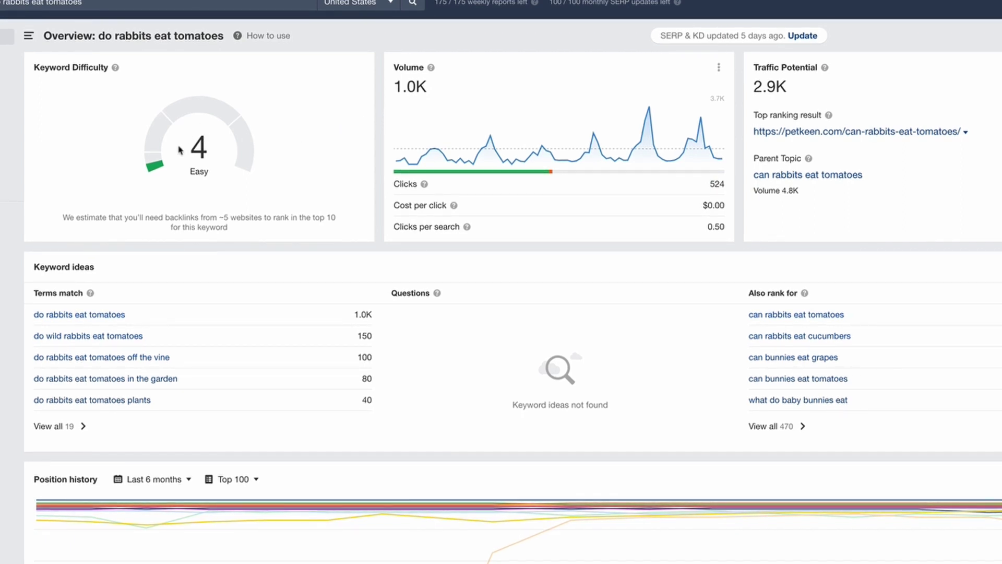
pyautogui.moveTo(207, 152); pyautogui.dragTo(193, 153)
pyautogui.click(381, 153)
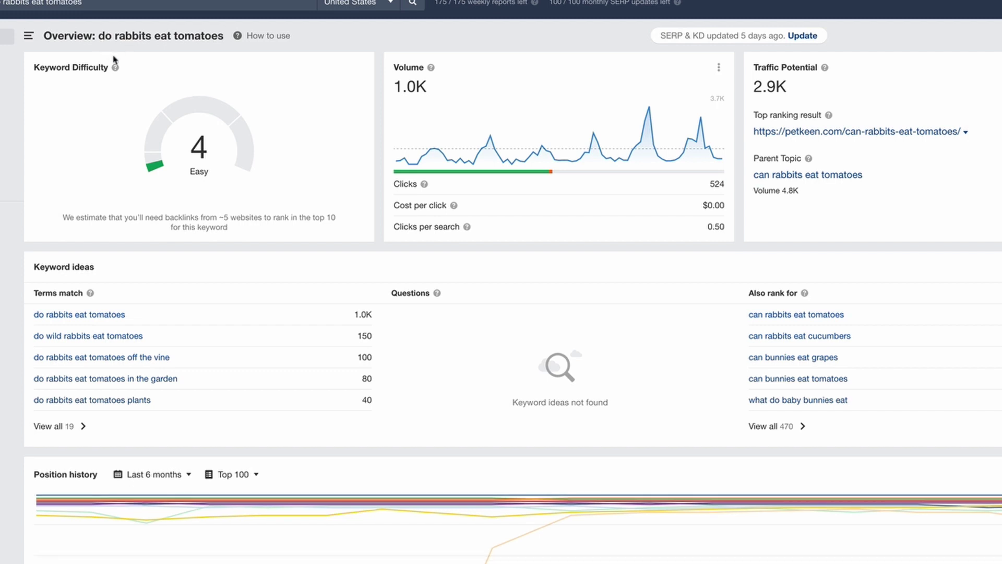
pyautogui.scroll(-3, 167, 159)
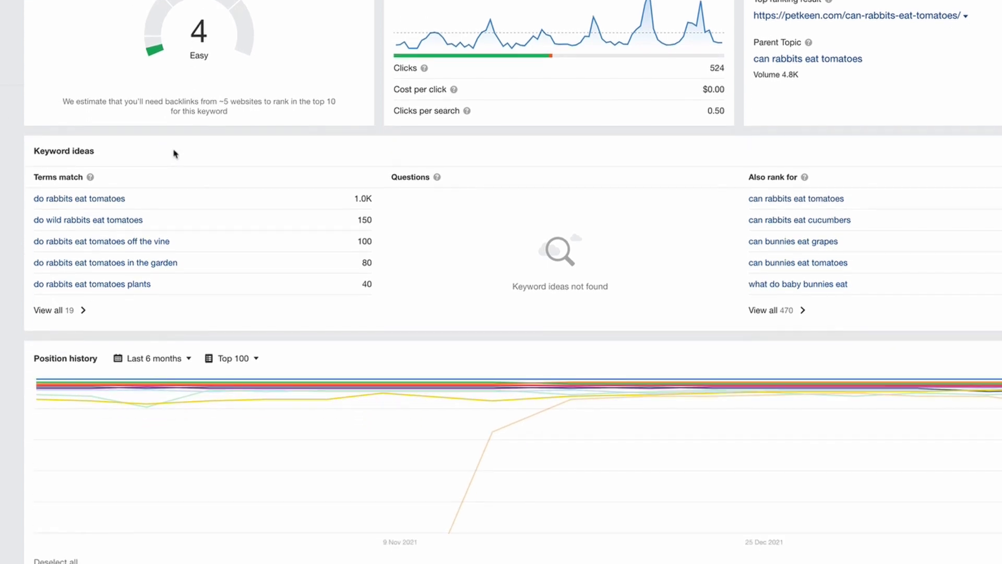
pyautogui.scroll(-10, 794, 264)
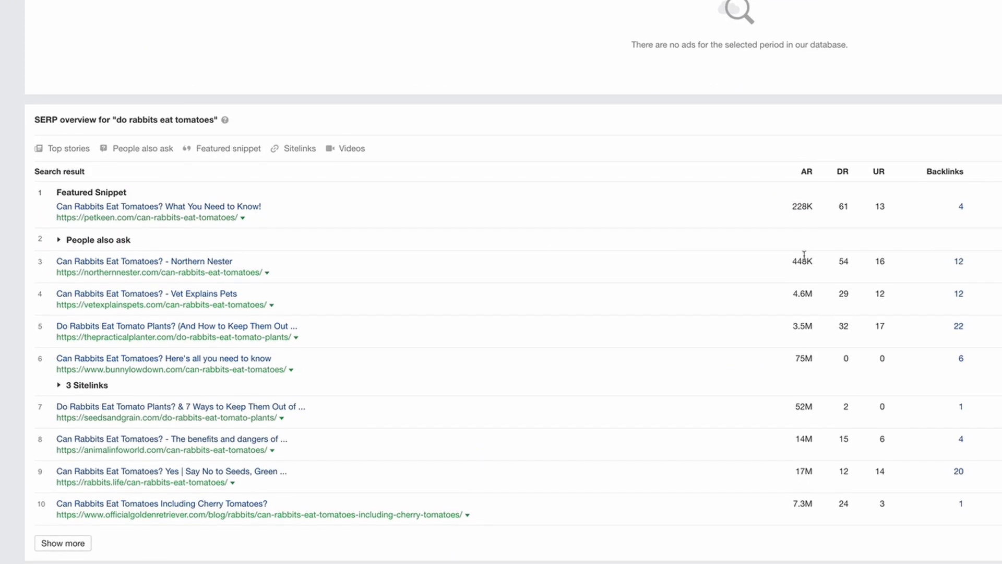